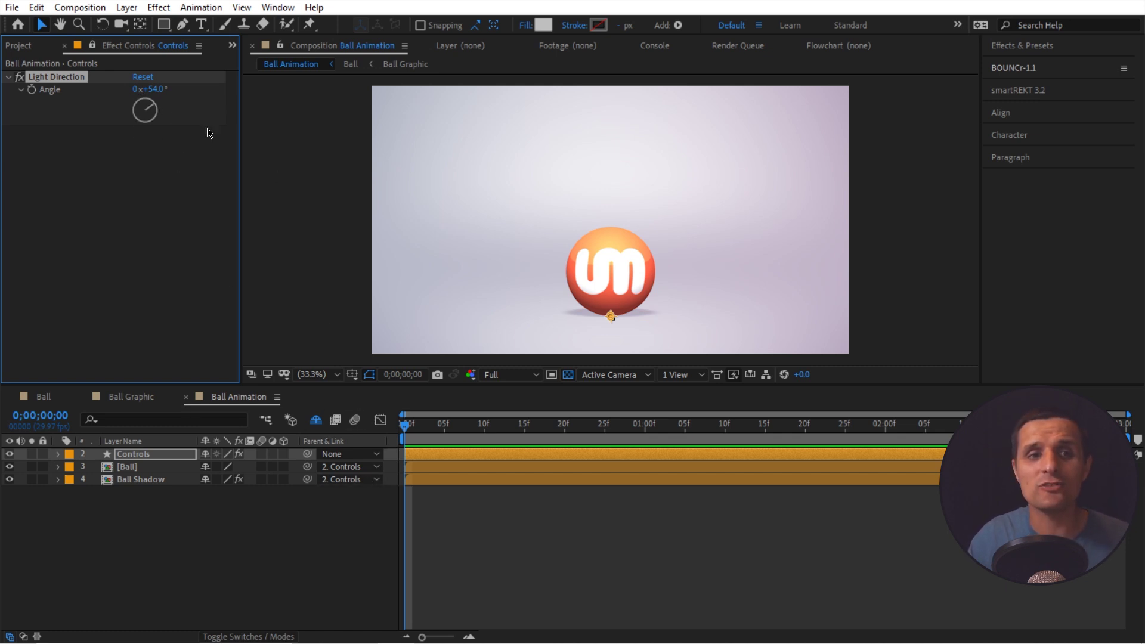
# - Set the Controls layer's Light Direction angle to 0° and reveal the Ball layer's Master Properties
pyautogui.click(160, 89)
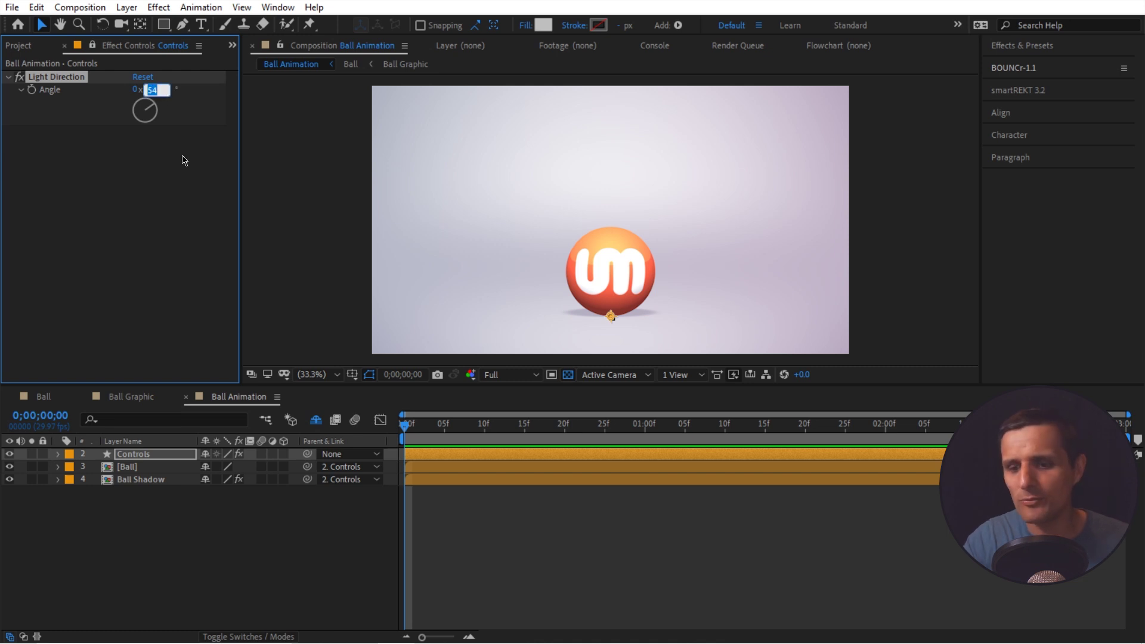
pyautogui.click(136, 467)
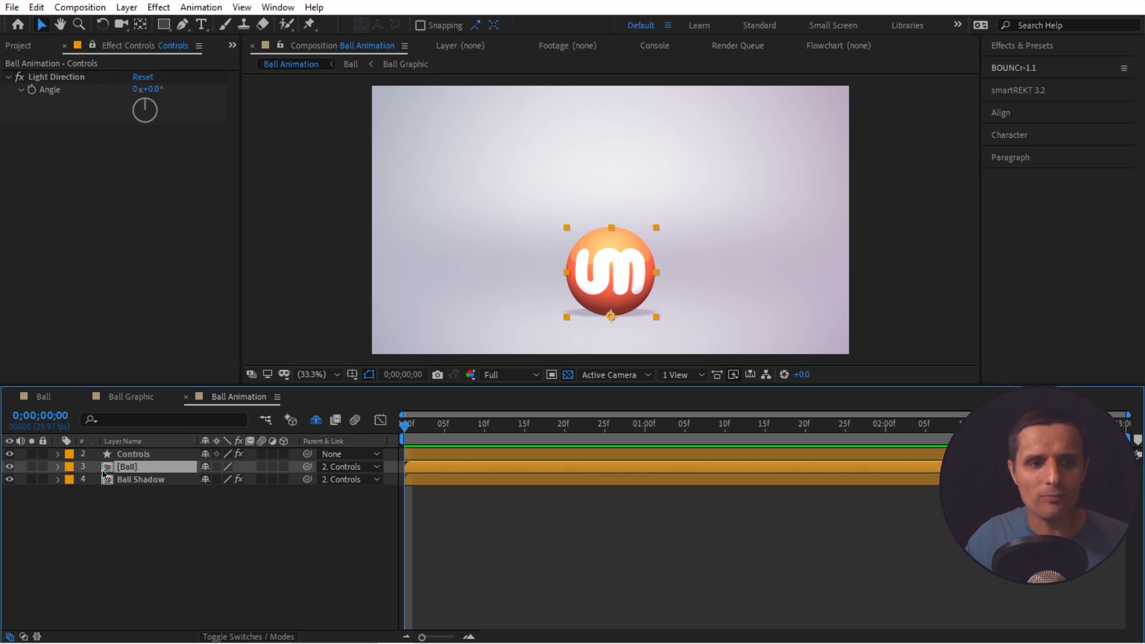
pyautogui.click(59, 467)
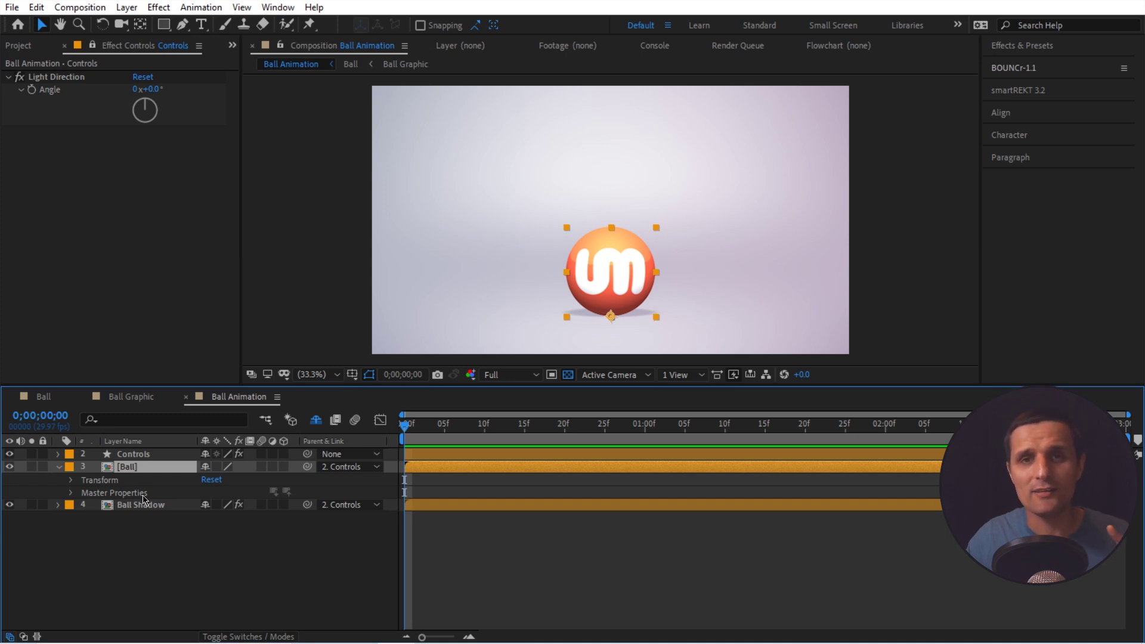
pyautogui.click(71, 493)
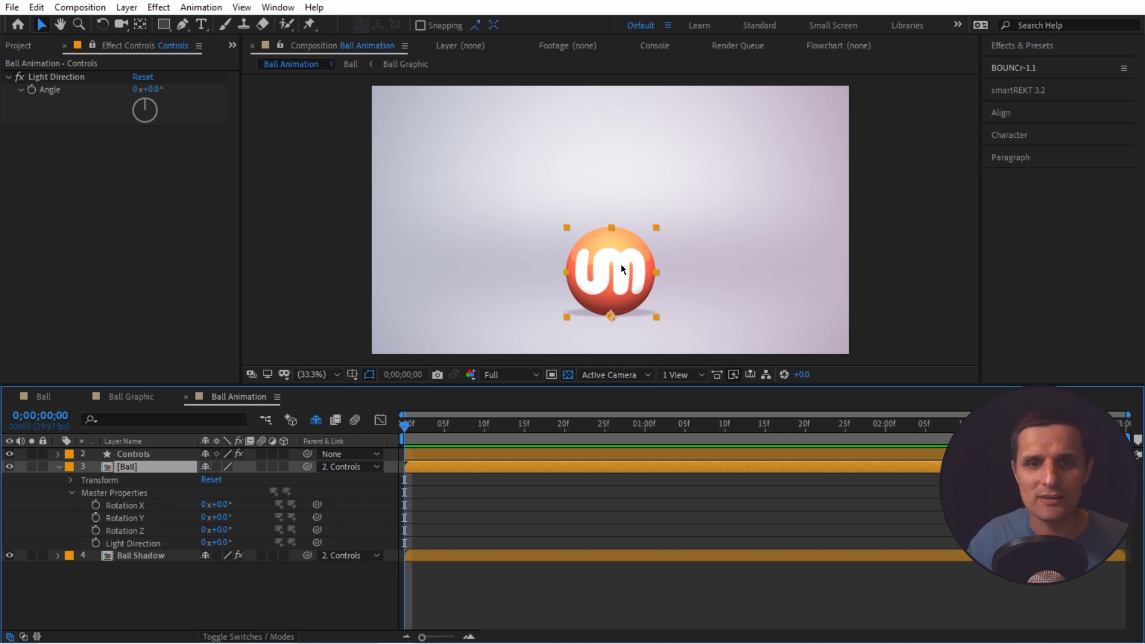
# - Link the Ball layer's Light Direction master property to the Angle of the Controls layer's Light Direction effect
pyautogui.moveTo(222, 542); pyautogui.dragTo(197, 538)
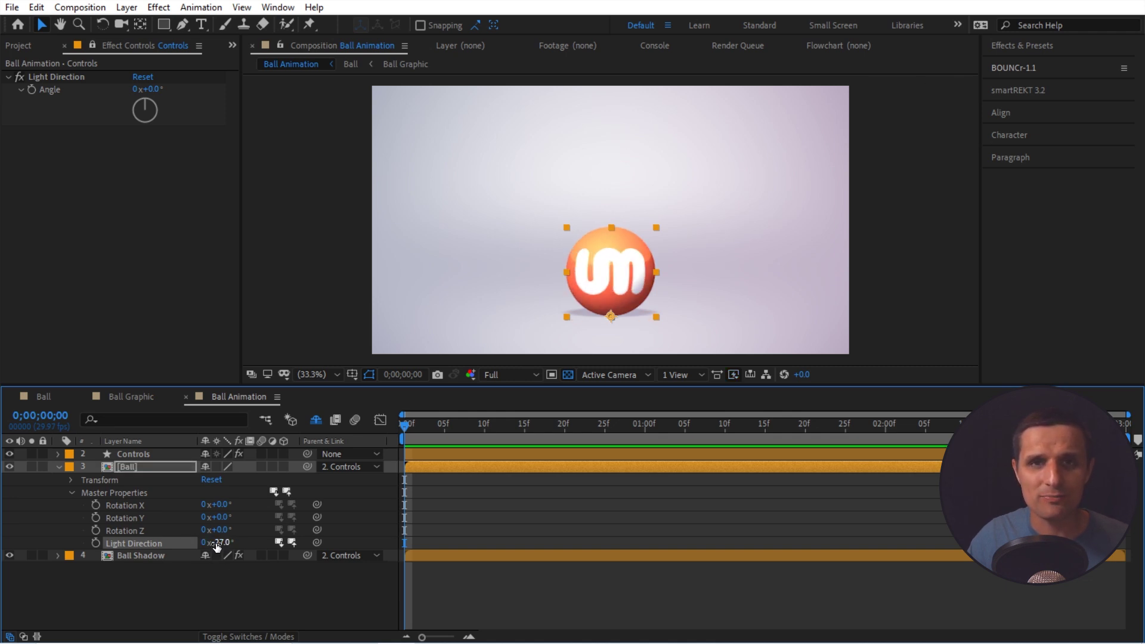
pyautogui.moveTo(317, 542); pyautogui.dragTo(65, 91)
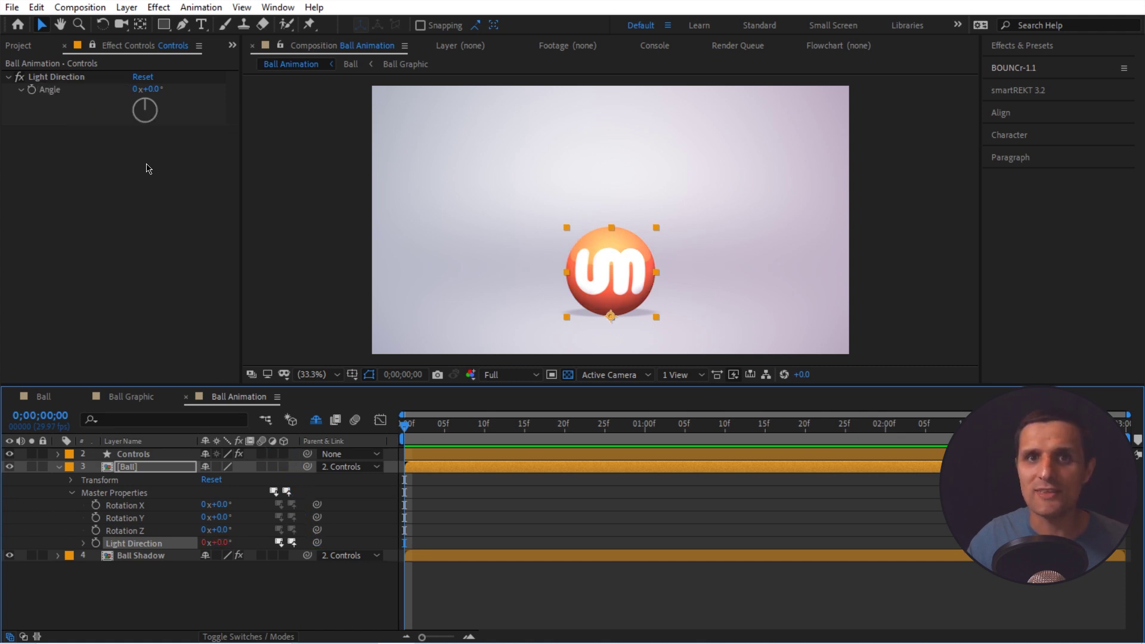
pyautogui.click(164, 173)
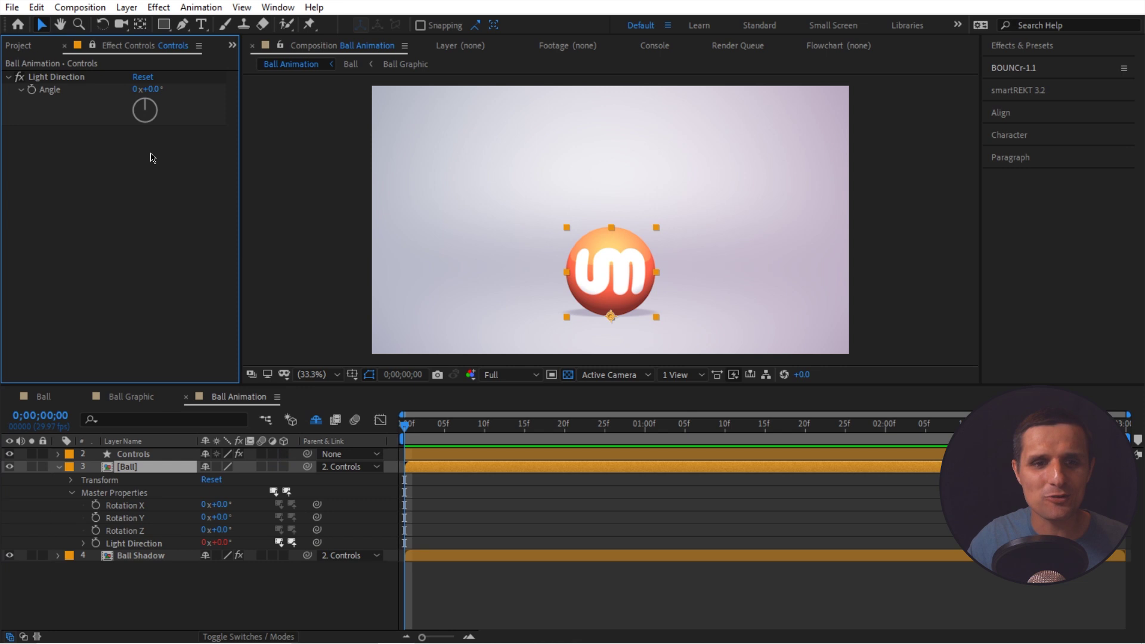
# - Try out the linked light, collapse the Ball layer's properties and leave the Controls layer's Light Direction angle at 45°
pyautogui.moveTo(146, 90)
pyautogui.mouseDown()
pyautogui.moveTo(121, 89)
pyautogui.moveTo(133, 90)
pyautogui.mouseUp()
pyautogui.click(218, 505)
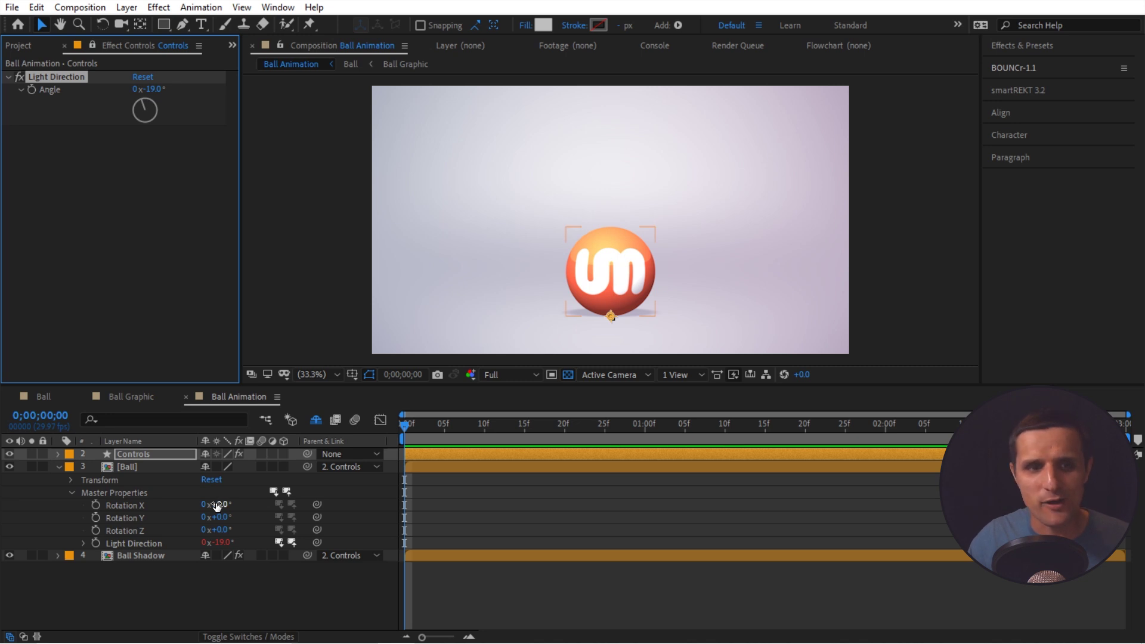
pyautogui.click(58, 466)
pyautogui.moveTo(146, 109); pyautogui.dragTo(154, 102)
pyautogui.click(150, 90)
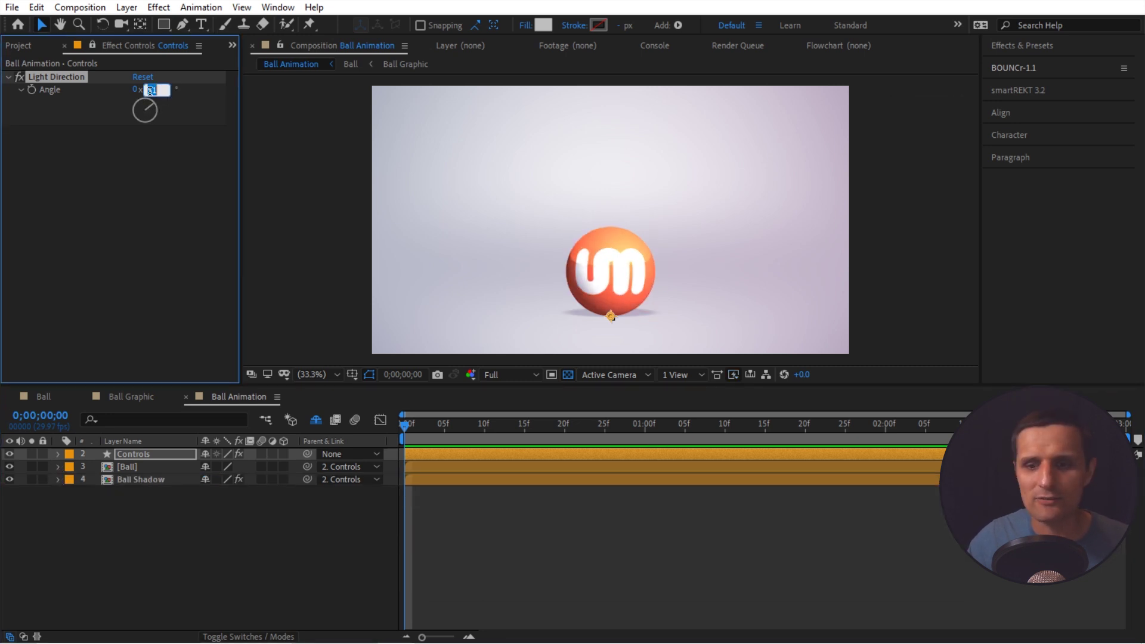
pyautogui.write('45')
pyautogui.press('Return')
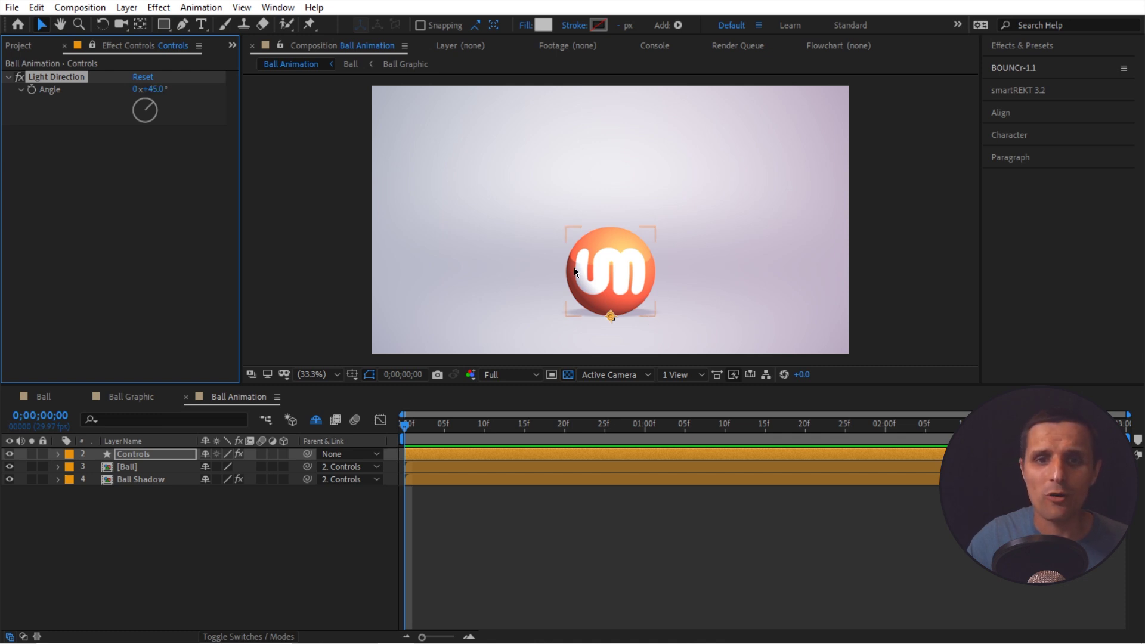
pyautogui.moveTo(150, 89); pyautogui.dragTo(122, 90)
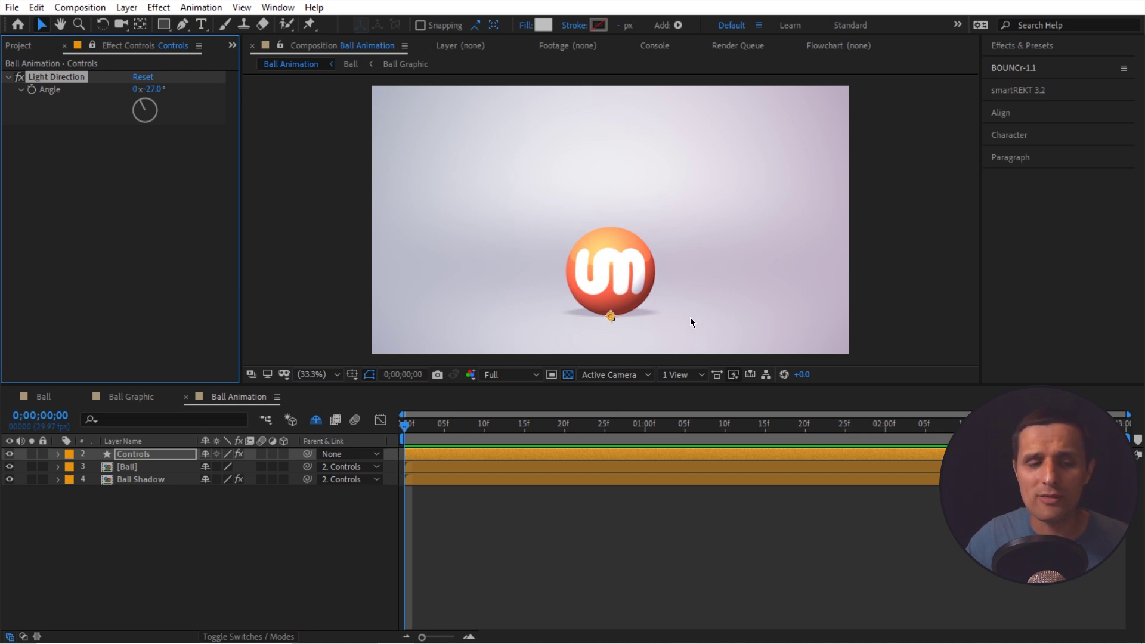
pyautogui.hotkey('ctrl', 'z')
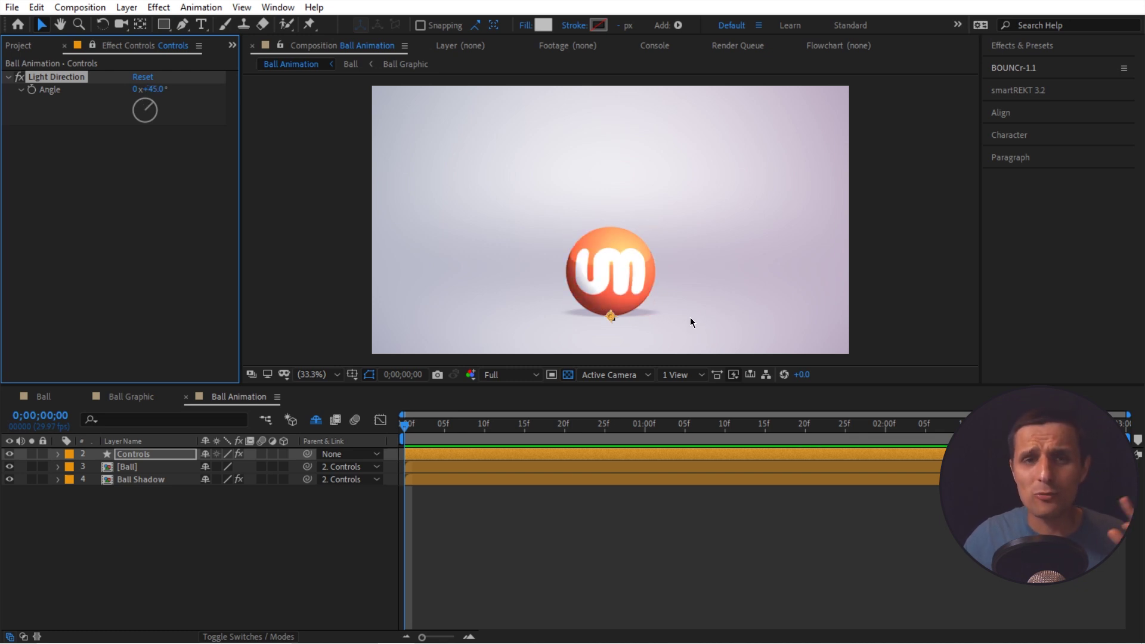
# - Reveal the Ball Shadow layer's Drop Shadow effect and link its Direction to the Controls layer's Light Direction Angle
pyautogui.click(178, 481)
pyautogui.press('e')
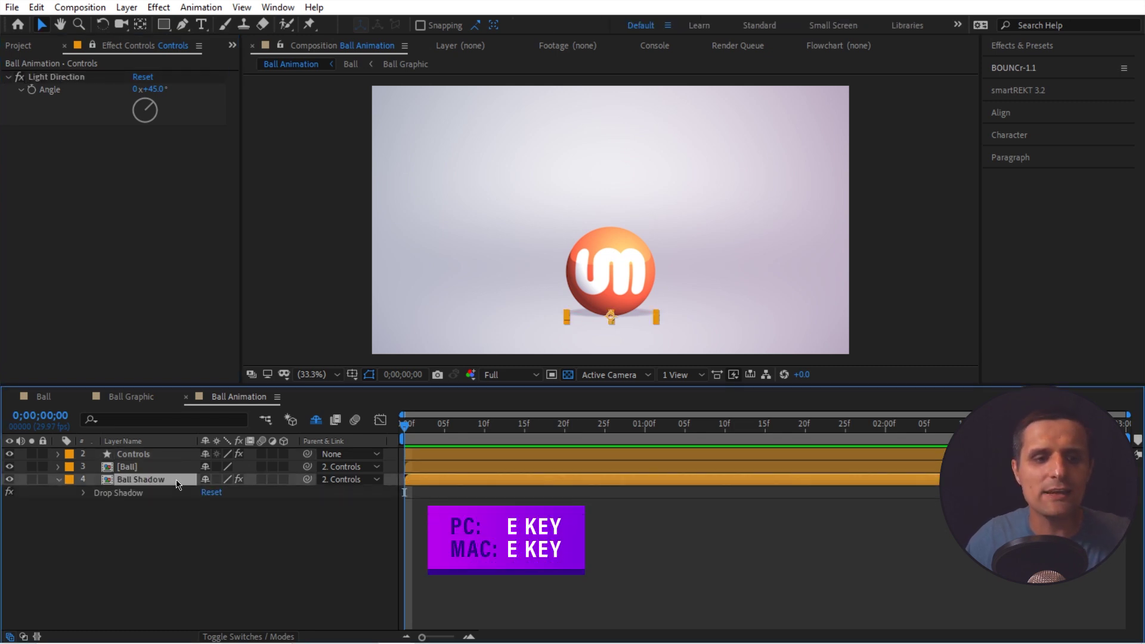
pyautogui.click(84, 494)
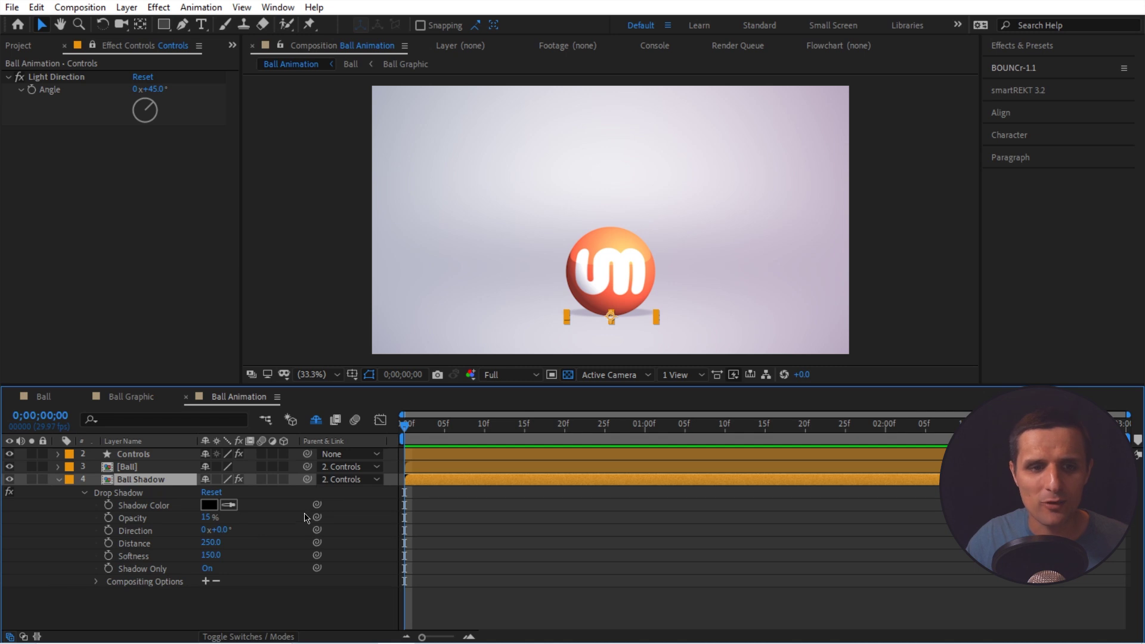
pyautogui.moveTo(316, 529); pyautogui.dragTo(77, 96)
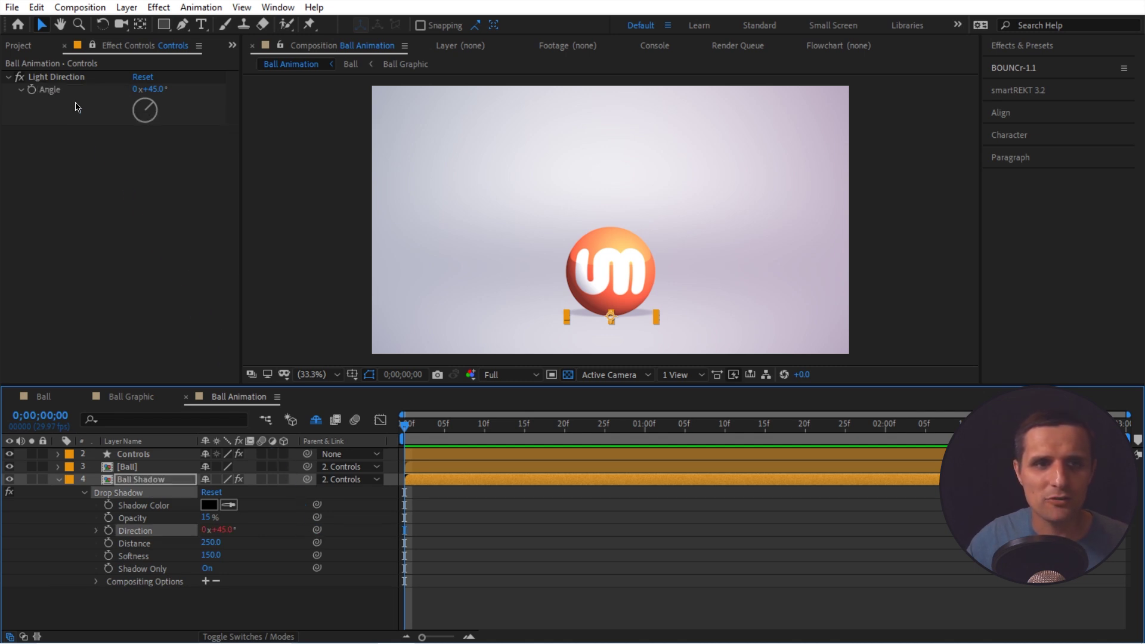
# - Test the linked shadow by varying the Light Direction angle both ways, then return the angle to 45°
pyautogui.click(153, 89)
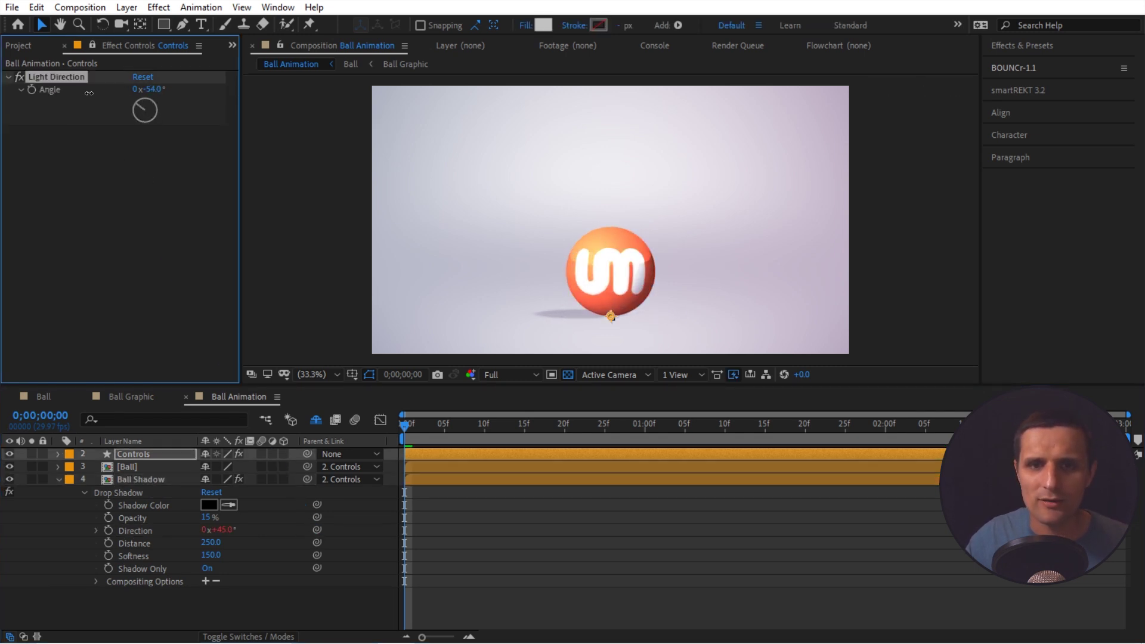
pyautogui.moveTo(158, 88); pyautogui.dragTo(100, 91)
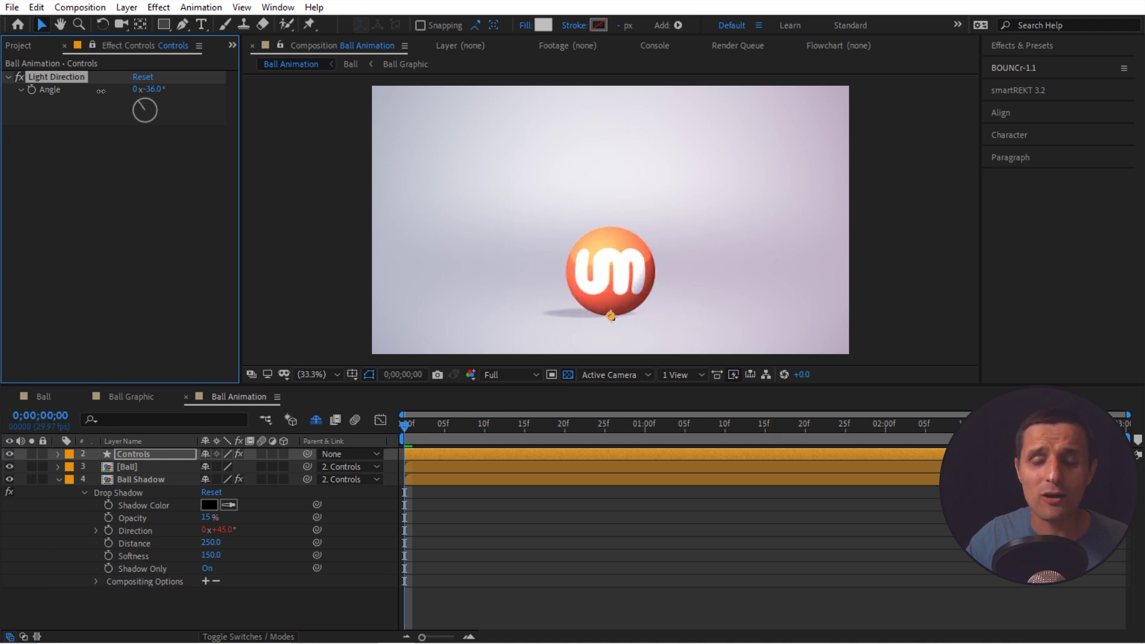
pyautogui.click(154, 90)
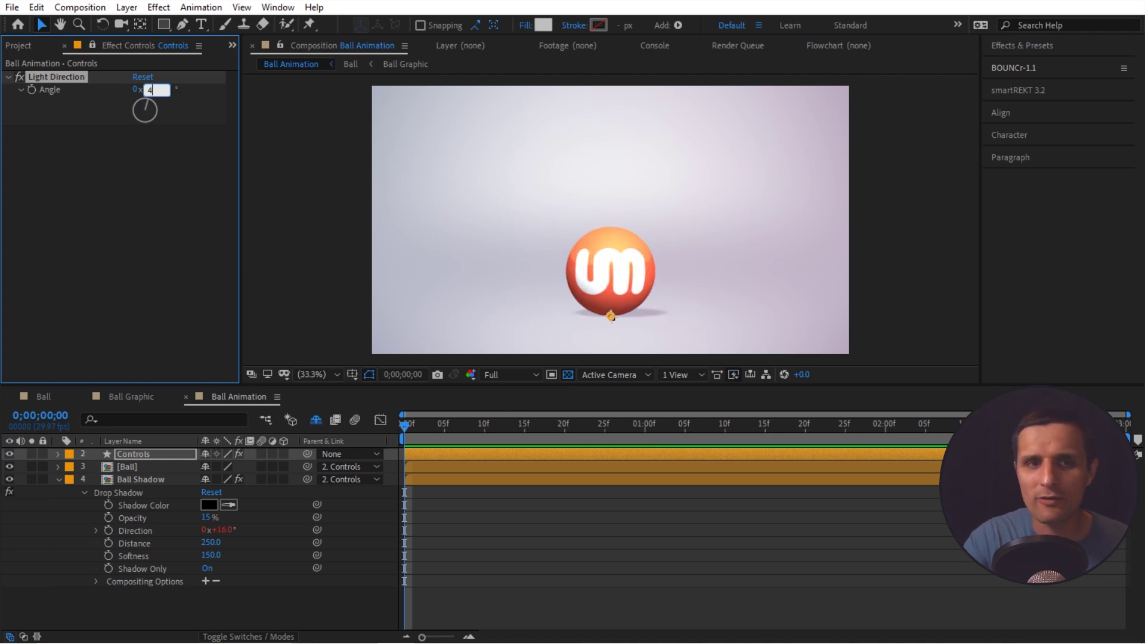
pyautogui.write('45')
pyautogui.press('Return')
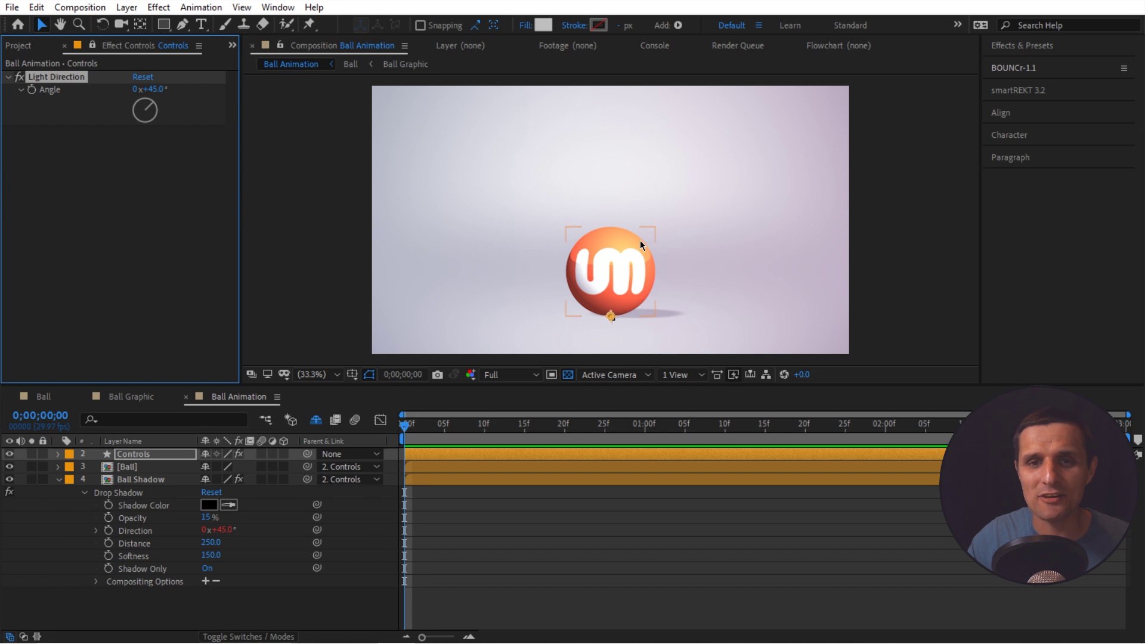
pyautogui.moveTo(149, 88)
pyautogui.mouseDown()
pyautogui.moveTo(139, 77)
pyautogui.moveTo(170, 83)
pyautogui.mouseUp()
pyautogui.click(154, 89)
pyautogui.write('45')
pyautogui.press('Return')
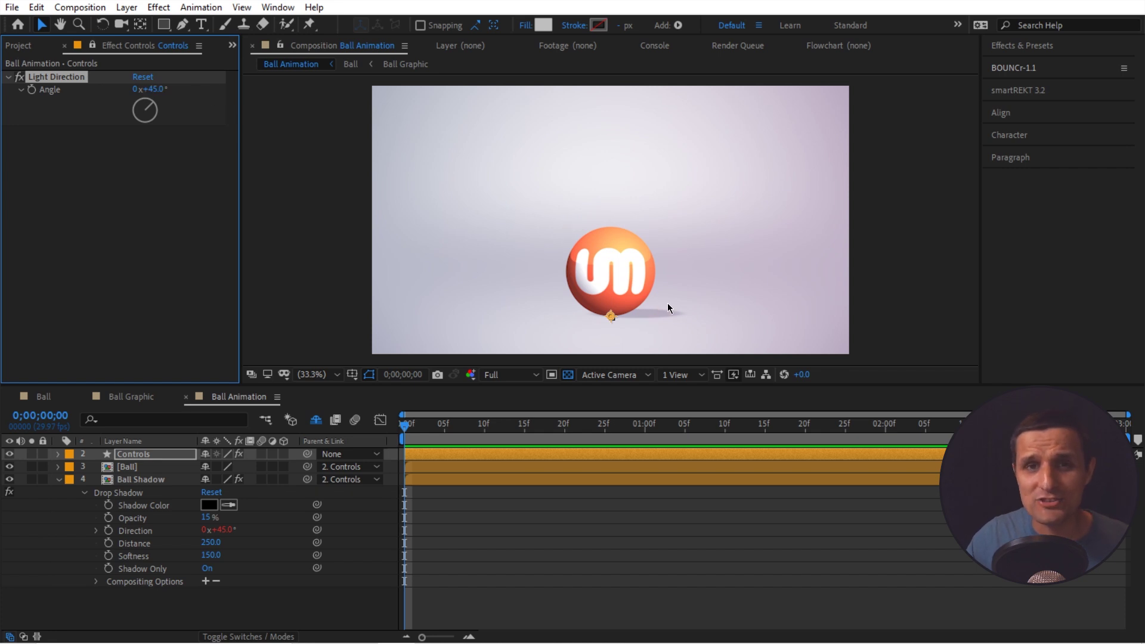
# - Reveal the Drop Shadow Direction expression on Ball Shadow and append .value to its end
pyautogui.click(96, 530)
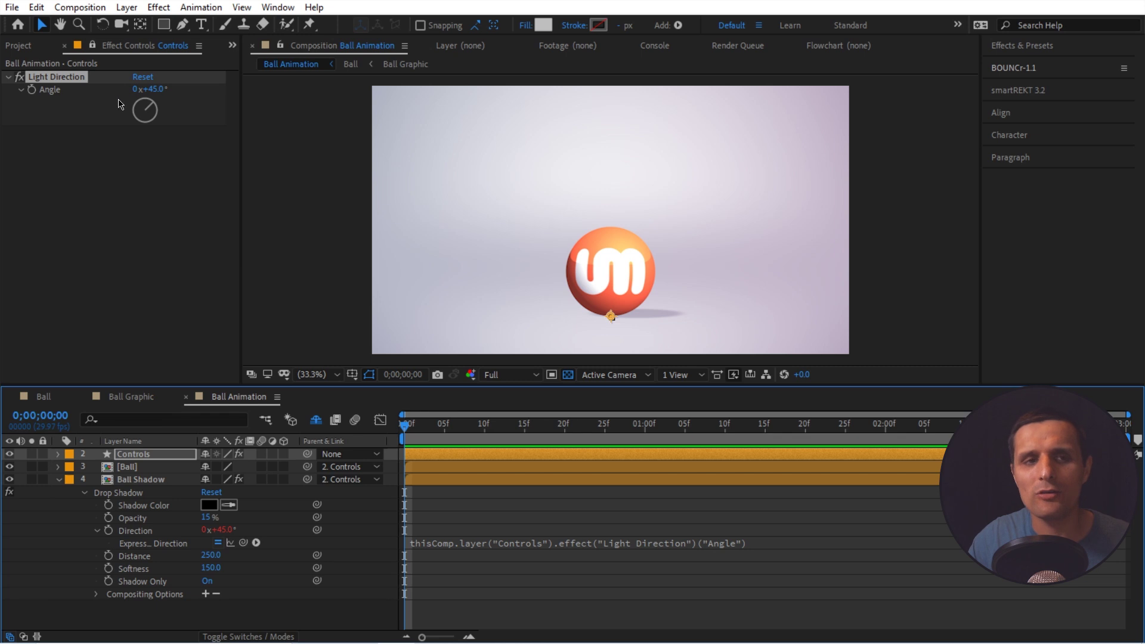
pyautogui.click(756, 542)
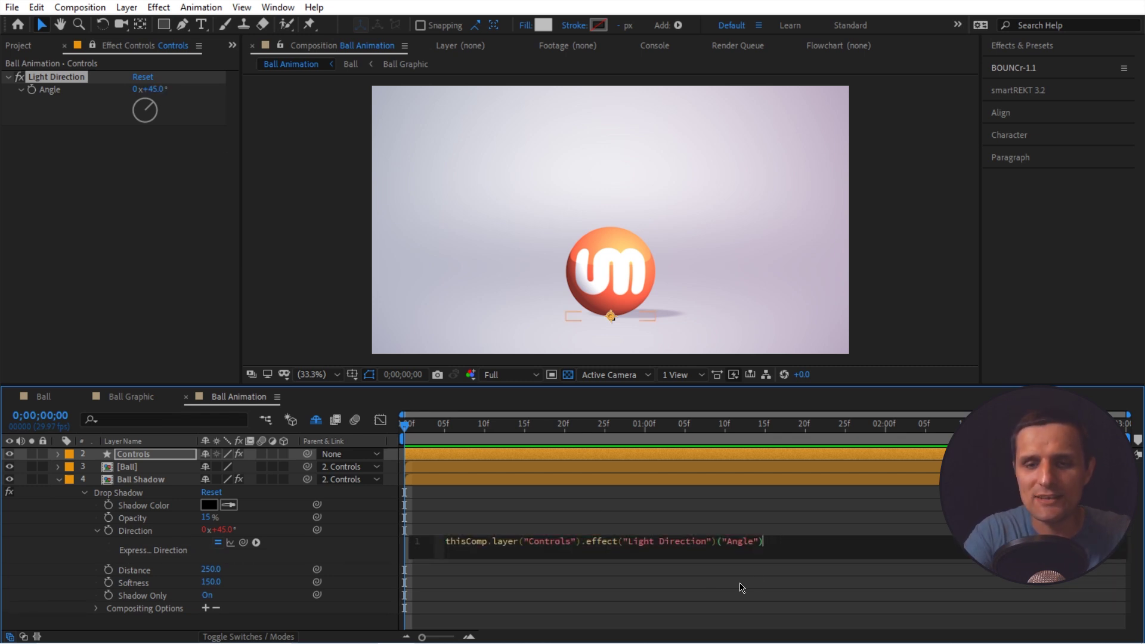
pyautogui.write('.value')
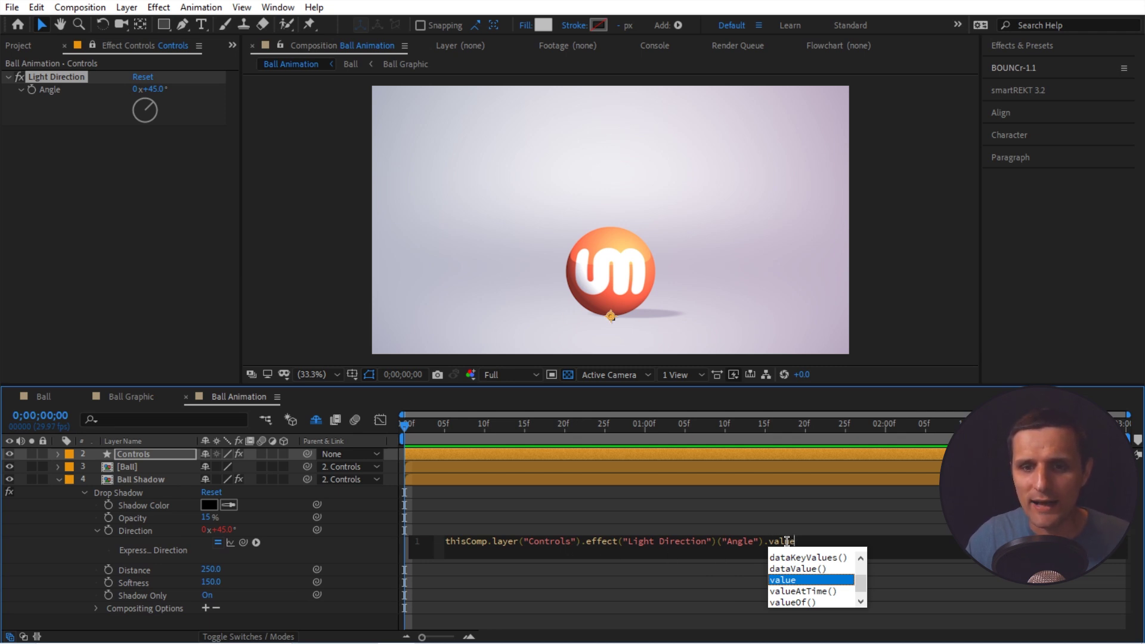
pyautogui.click(734, 582)
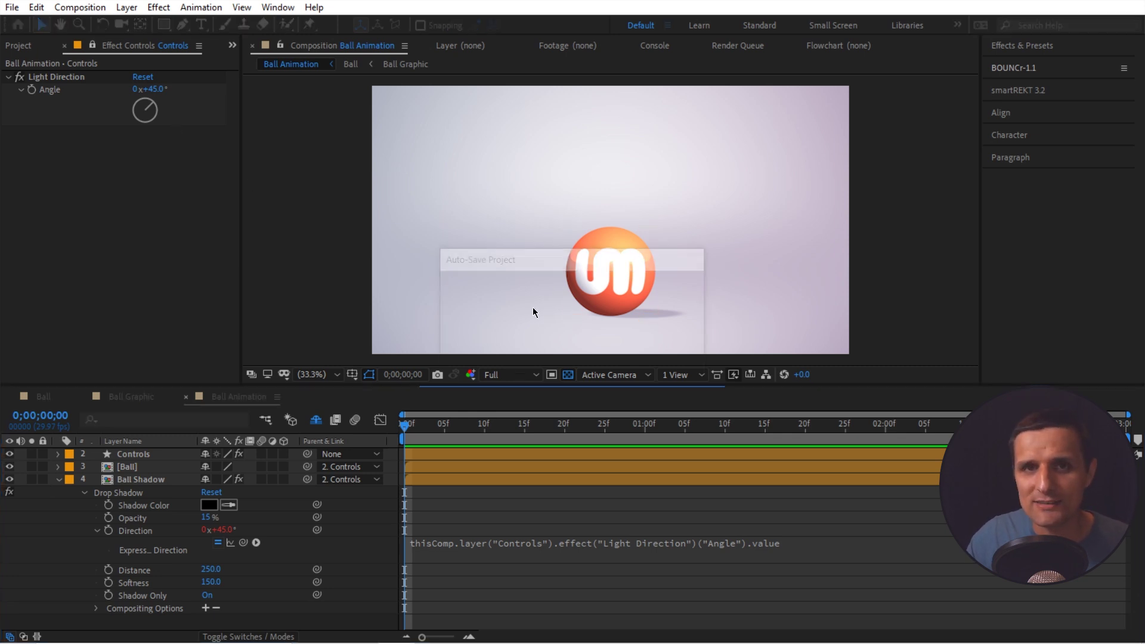
# - Reverse the shadow by adding * -1 after .value in the Drop Shadow Direction expression
pyautogui.click(600, 553)
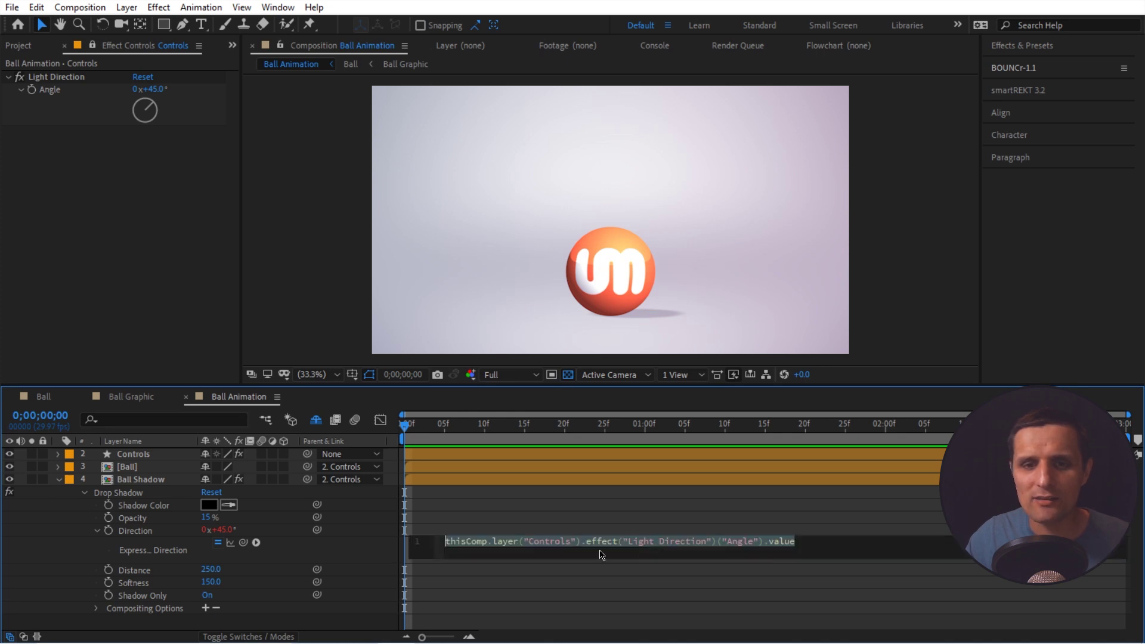
pyautogui.click(447, 547)
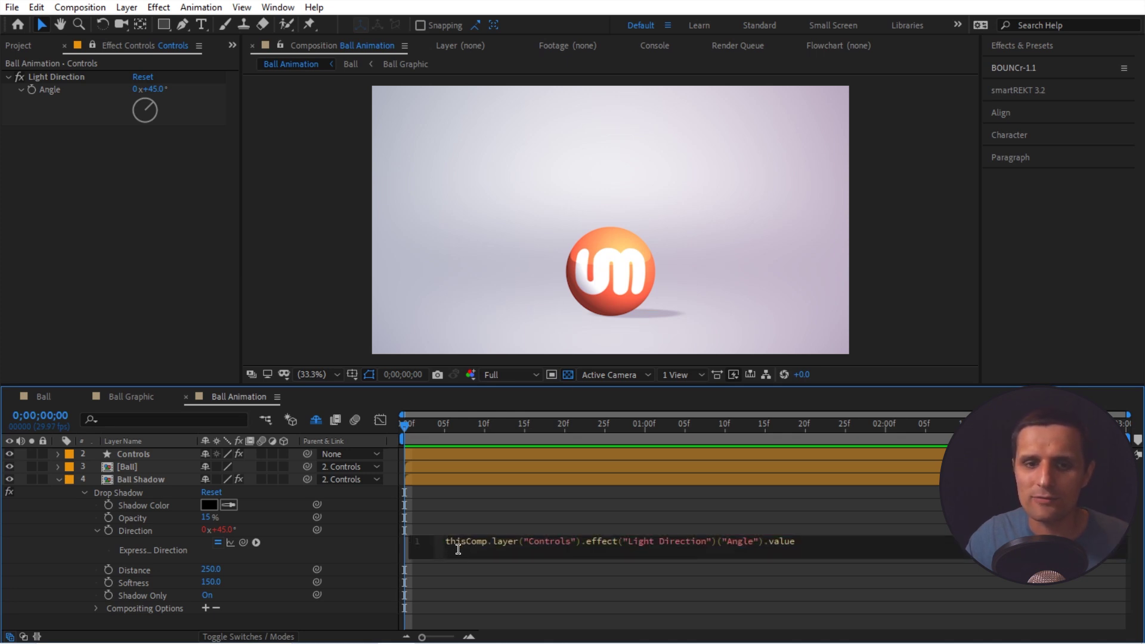
pyautogui.click(808, 544)
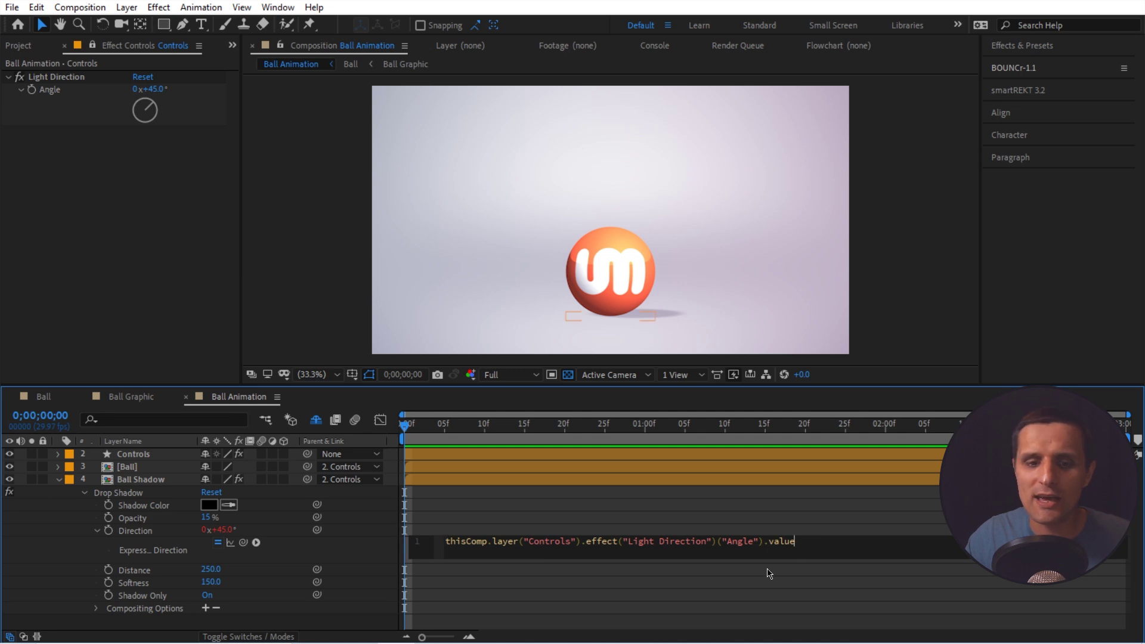
pyautogui.write('* -1')
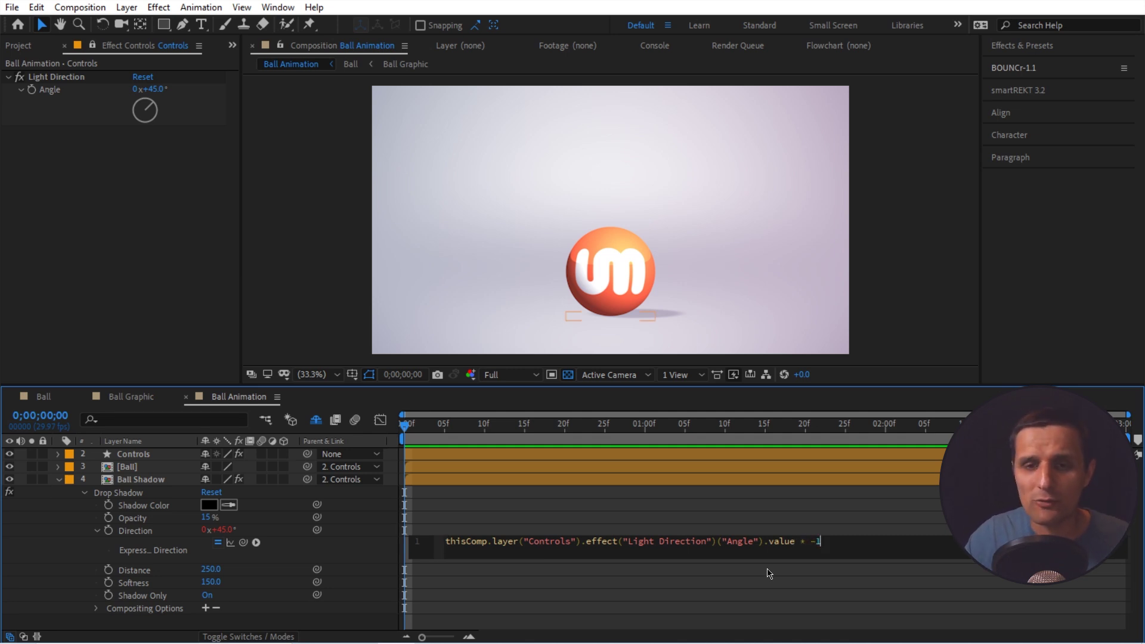
pyautogui.click(769, 573)
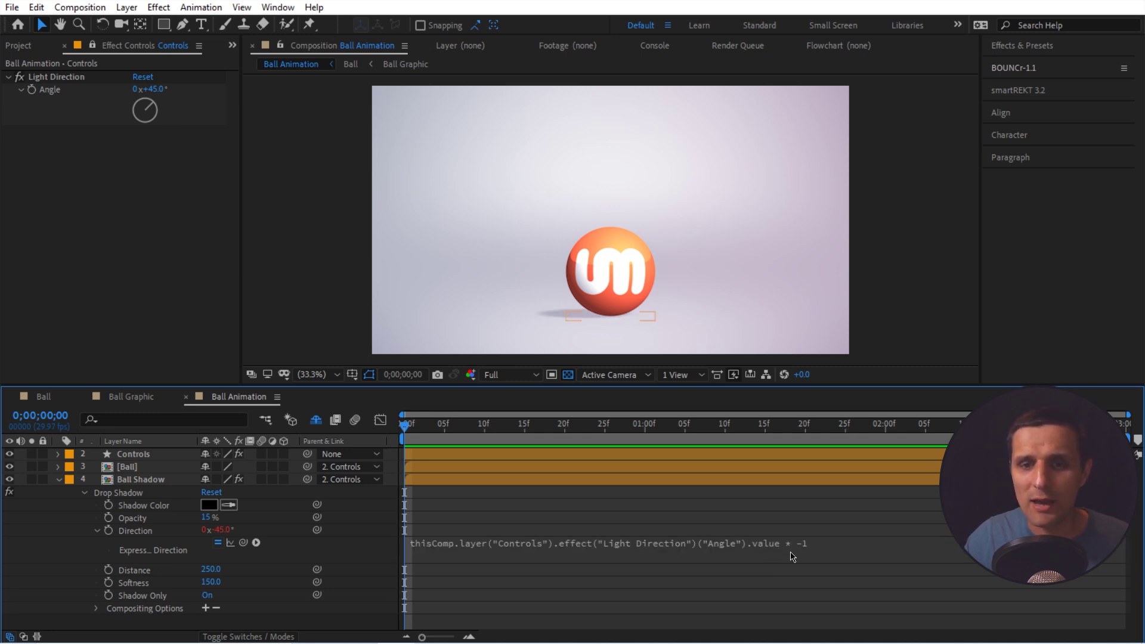
pyautogui.click(760, 607)
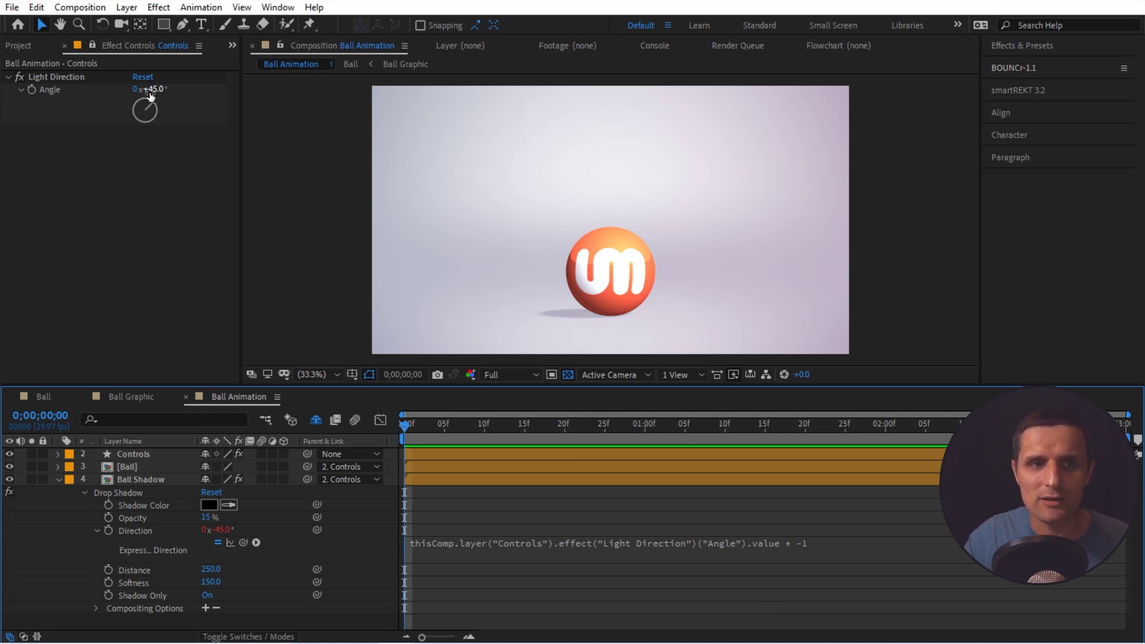
# - Test the reversed shadow with different Light Direction angles, then set the angle to 0°
pyautogui.moveTo(152, 90); pyautogui.dragTo(96, 89)
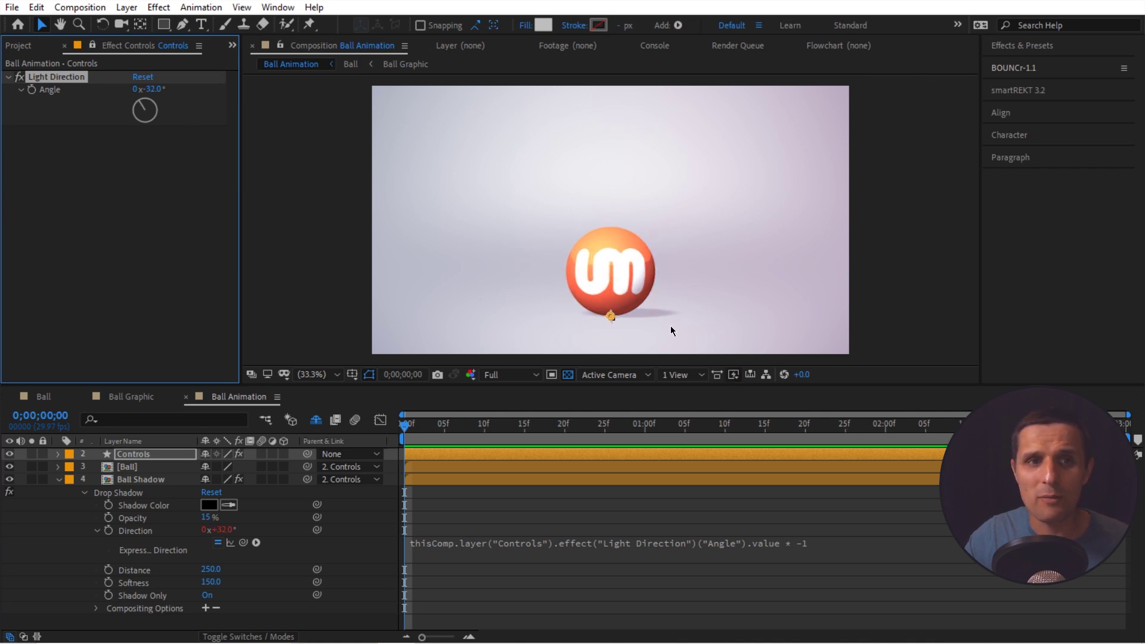
pyautogui.moveTo(150, 89); pyautogui.dragTo(186, 133)
pyautogui.click(152, 89)
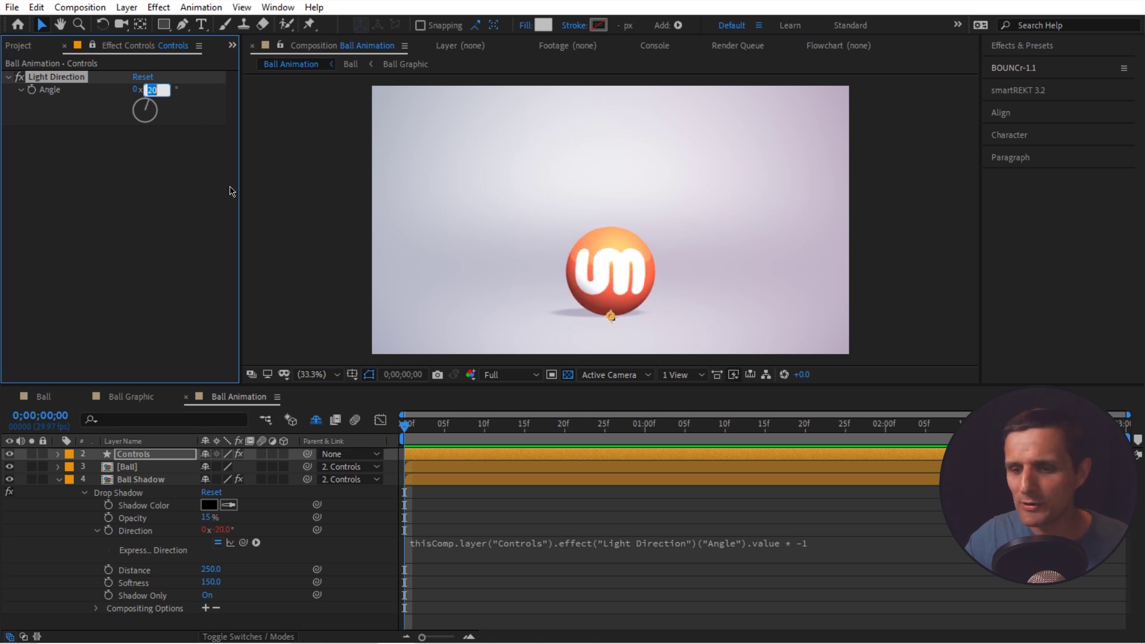
pyautogui.write('0')
pyautogui.press('Return')
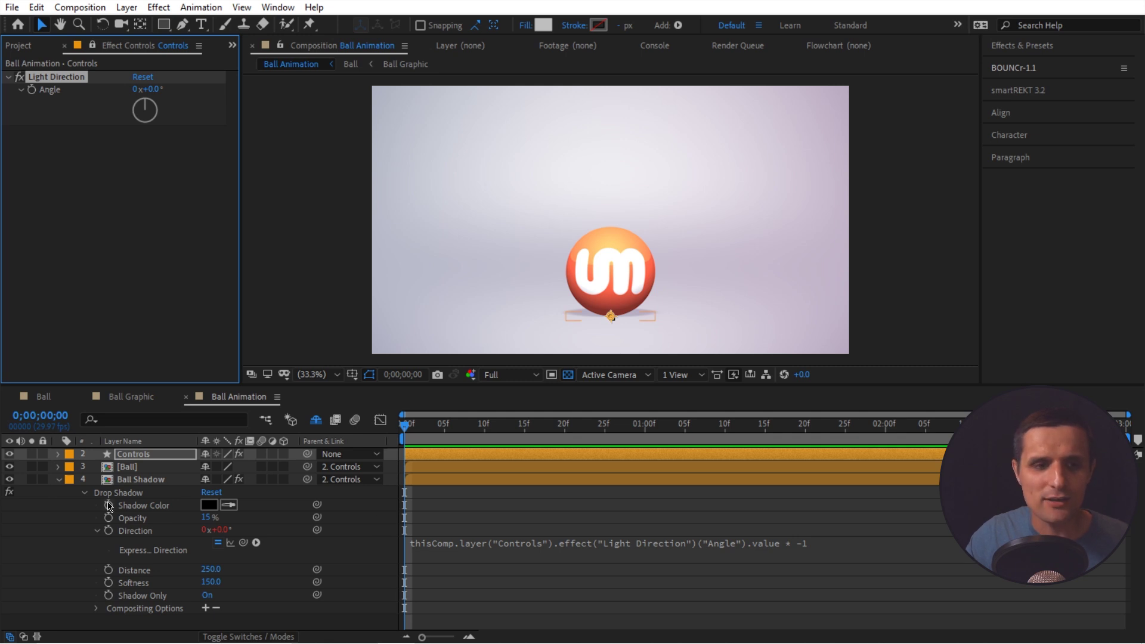
# - Collapse the Ball Shadow layer's properties and move the ball up and to the right, off its shadow
pyautogui.click(59, 479)
pyautogui.click(216, 536)
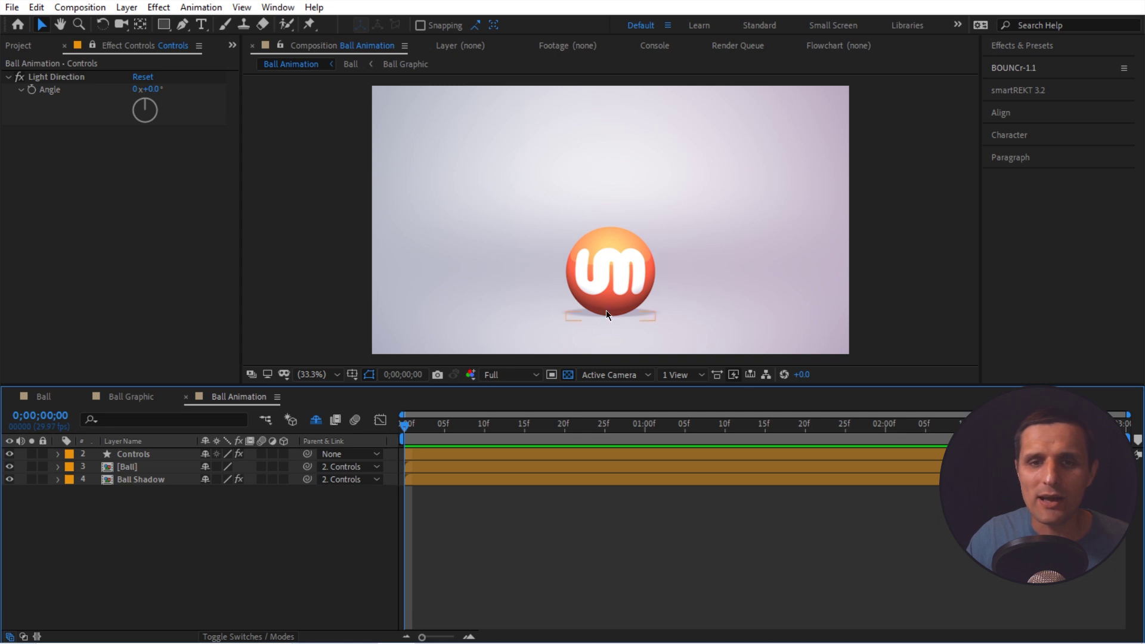
pyautogui.click(614, 293)
pyautogui.moveTo(614, 293); pyautogui.dragTo(716, 217)
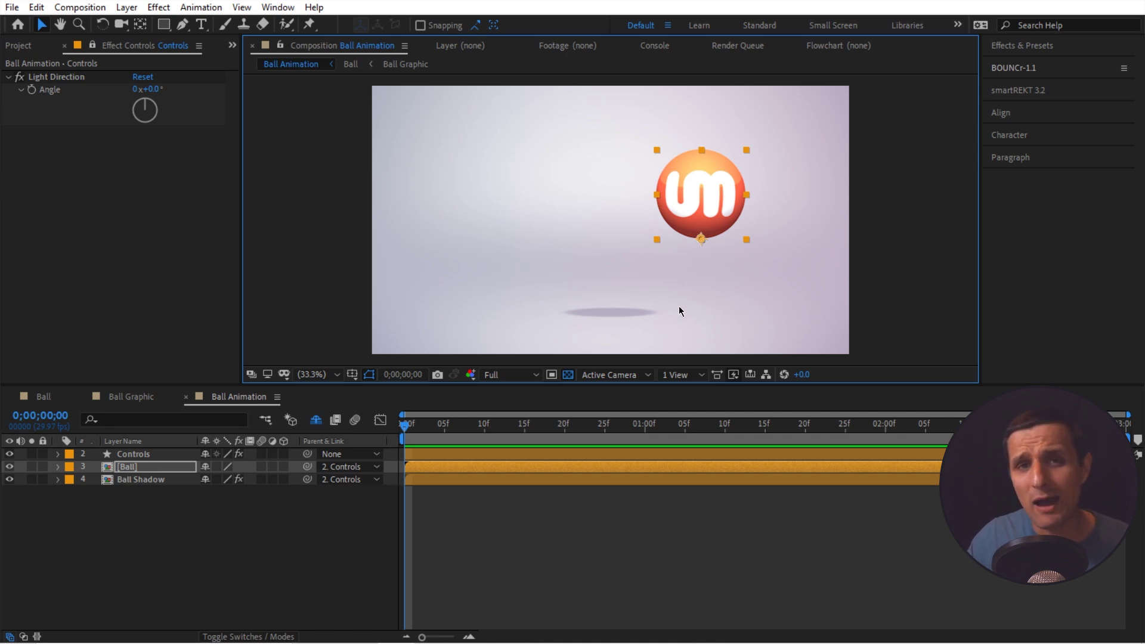
# - Reveal the Position property of both the Ball and Ball Shadow layers
pyautogui.click(143, 468)
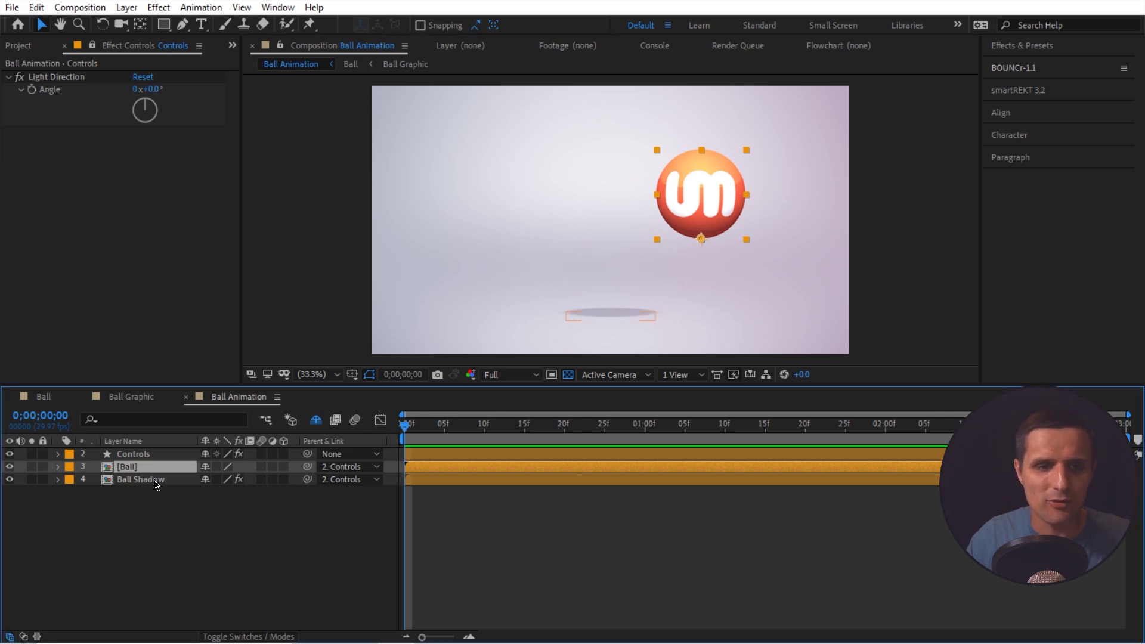
pyautogui.keyDown('shift'); pyautogui.click(156, 480); pyautogui.keyUp('shift')
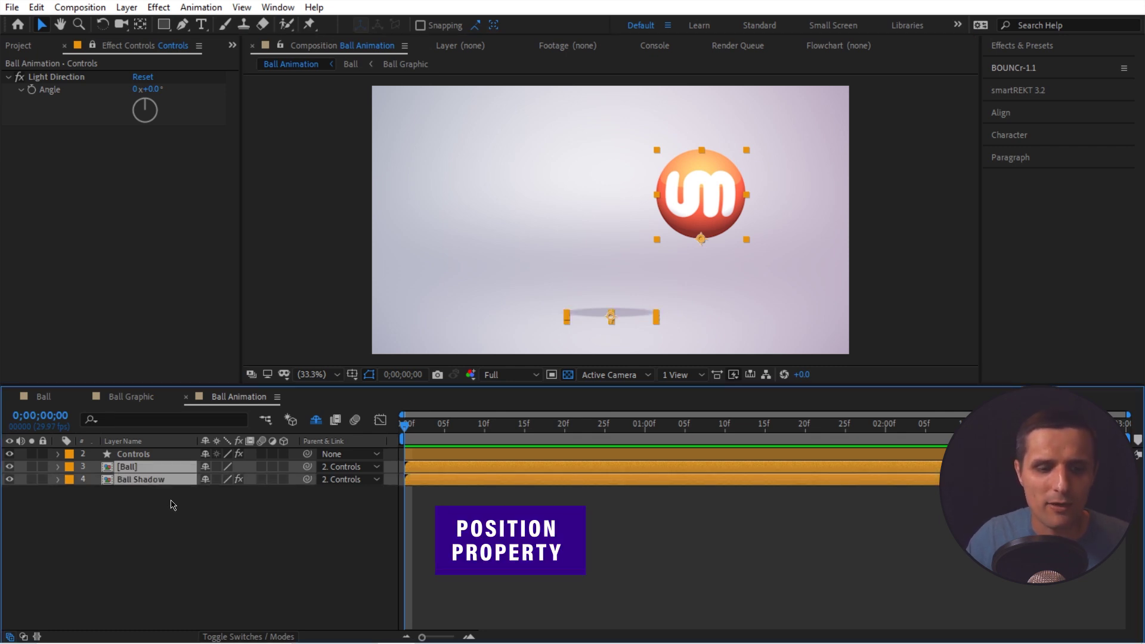
pyautogui.press('p')
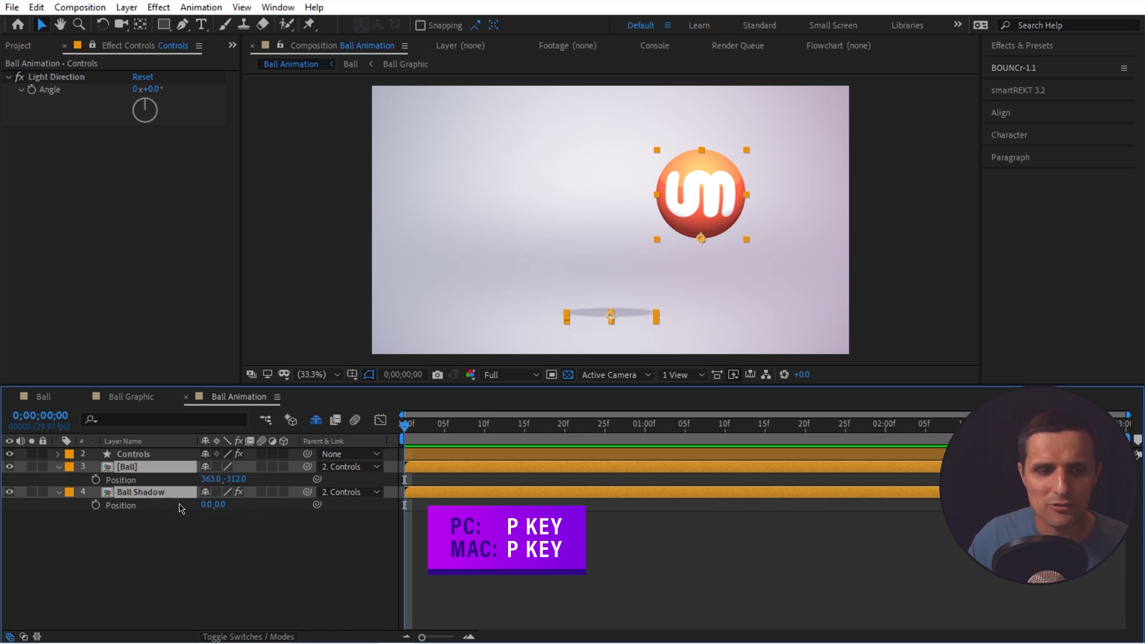
pyautogui.click(176, 520)
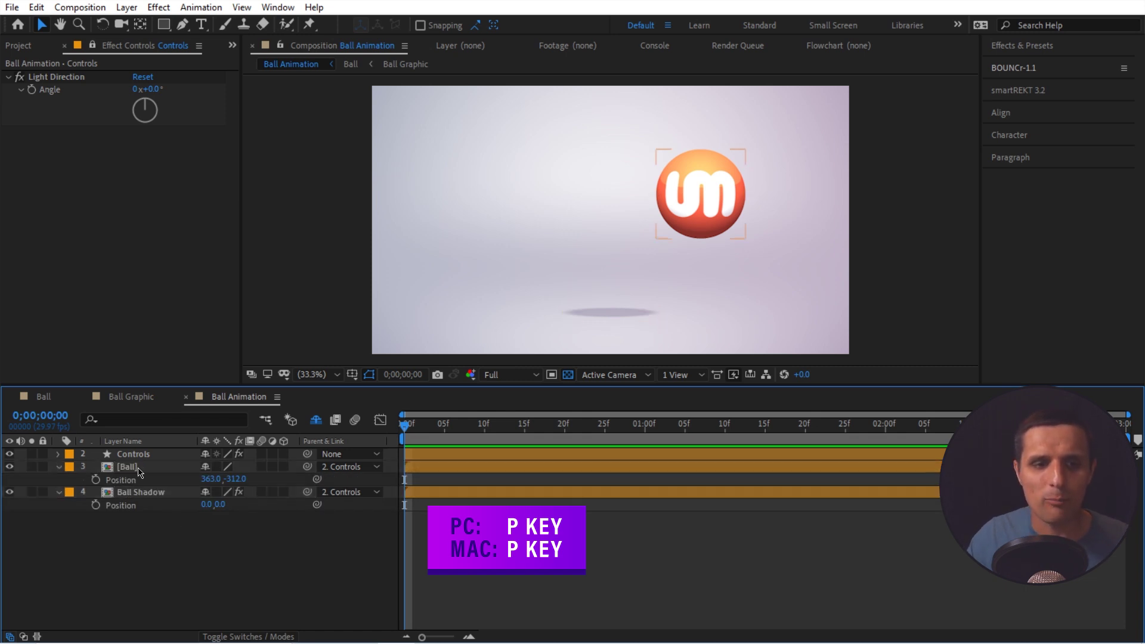
pyautogui.click(152, 493)
pyautogui.click(205, 479)
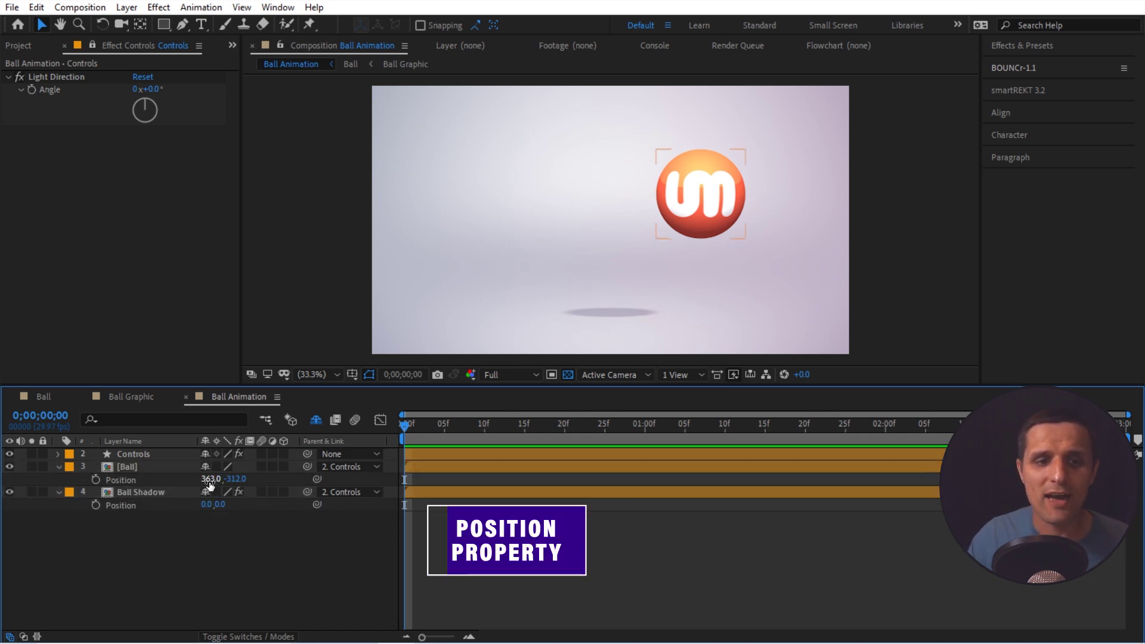
pyautogui.click(276, 529)
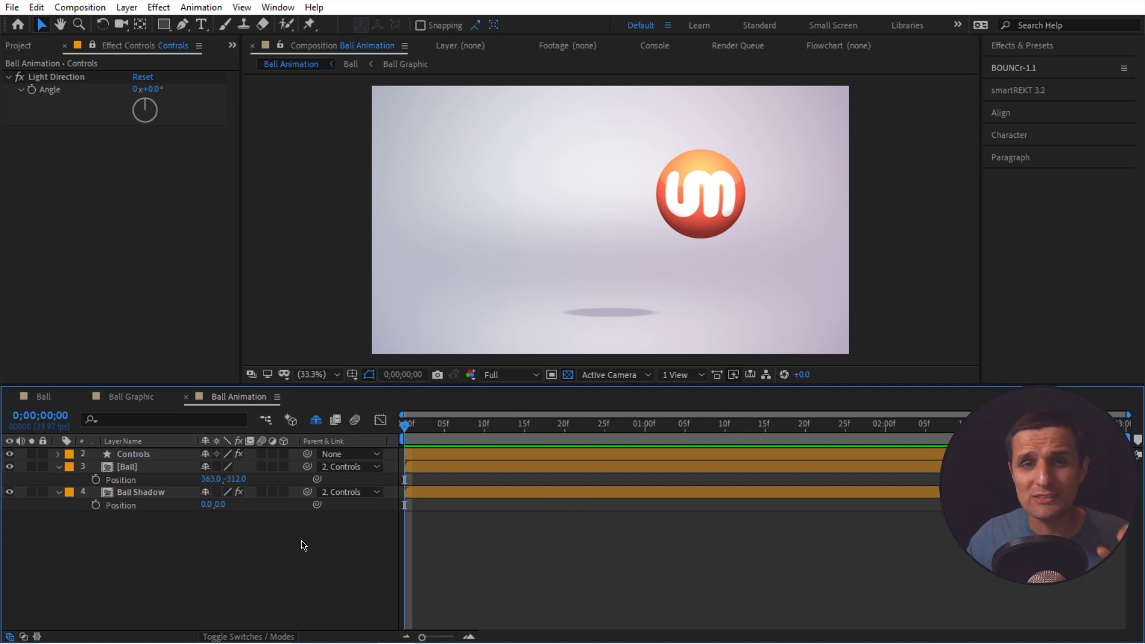
pyautogui.click(149, 492)
pyautogui.click(120, 480)
pyautogui.click(185, 524)
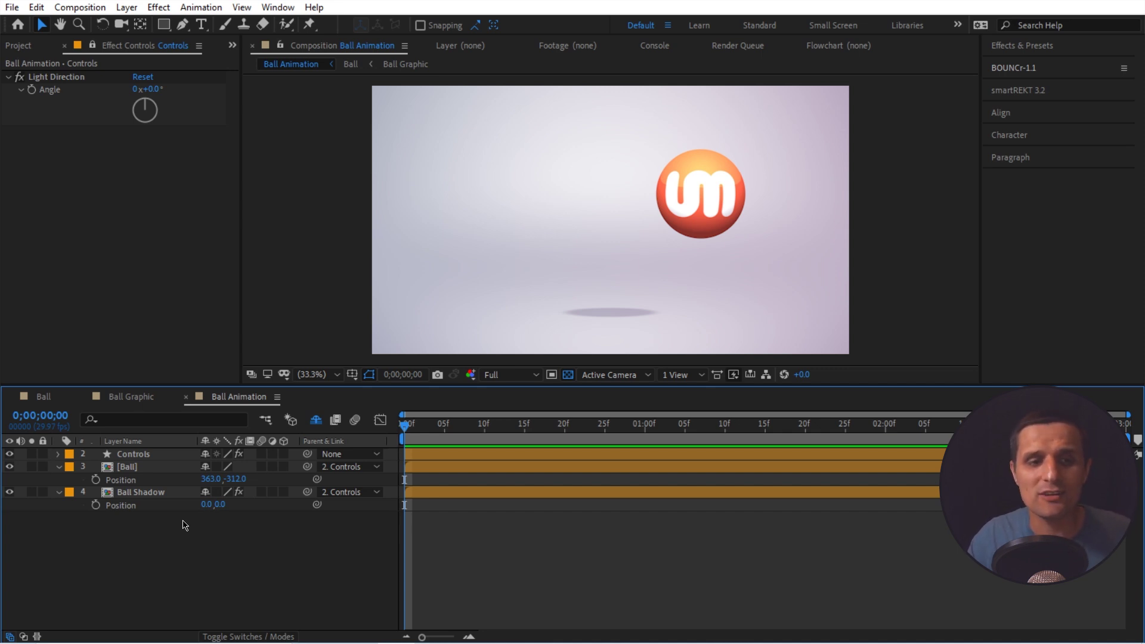
# - Separate the Position dimensions of Ball and Ball Shadow into individual X and Y properties
pyautogui.click(145, 481)
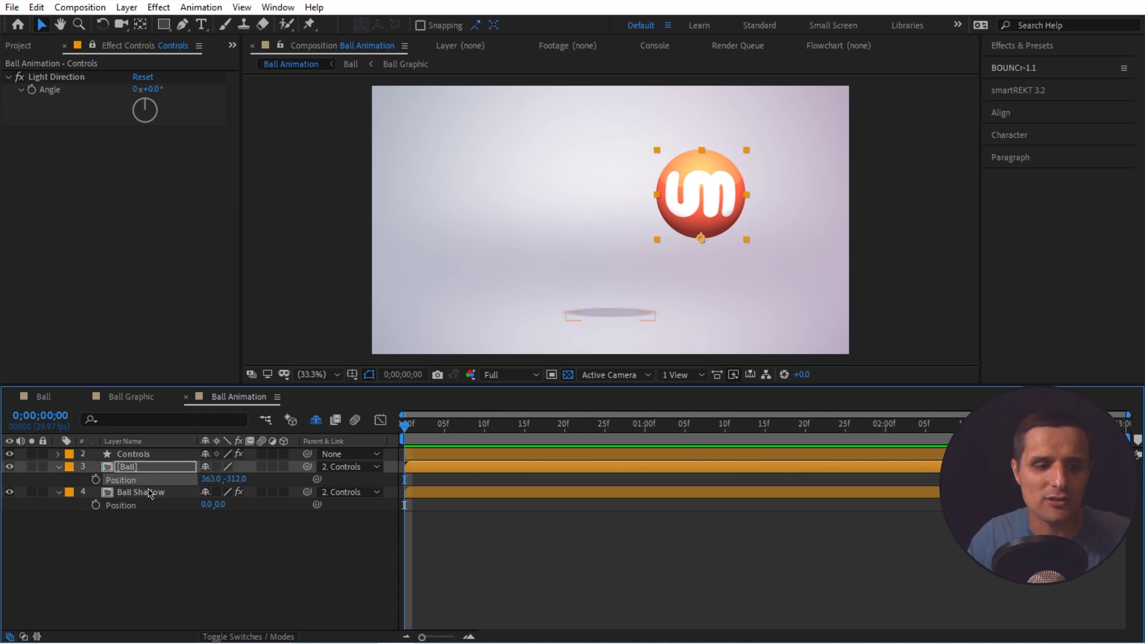
pyautogui.keyDown('shift'); pyautogui.click(138, 507); pyautogui.keyUp('shift')
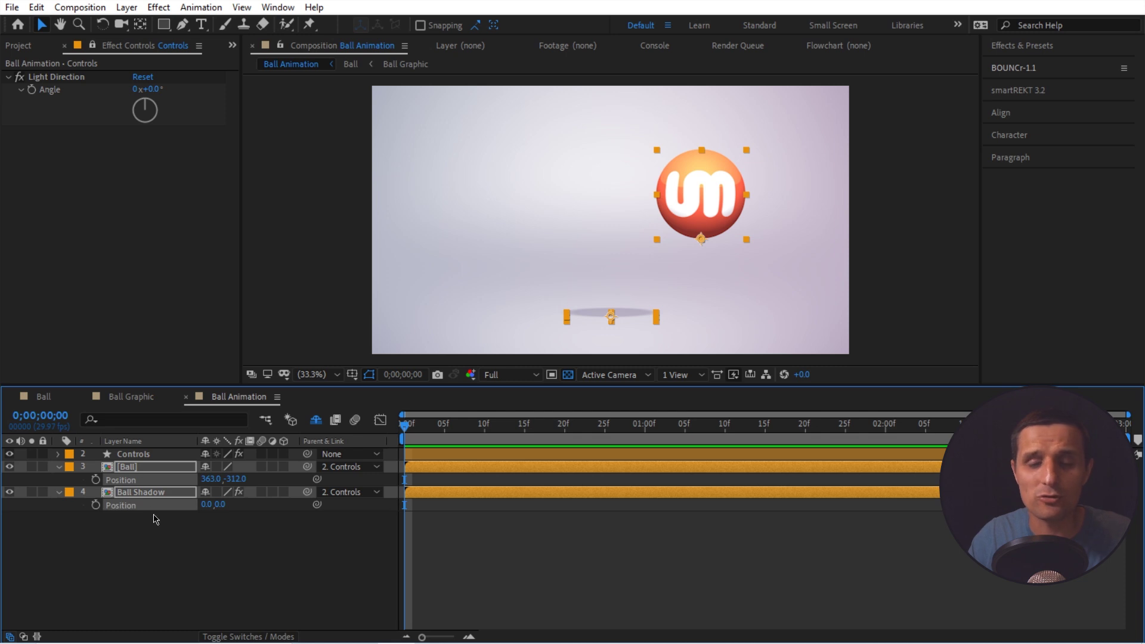
pyautogui.rightClick(139, 507)
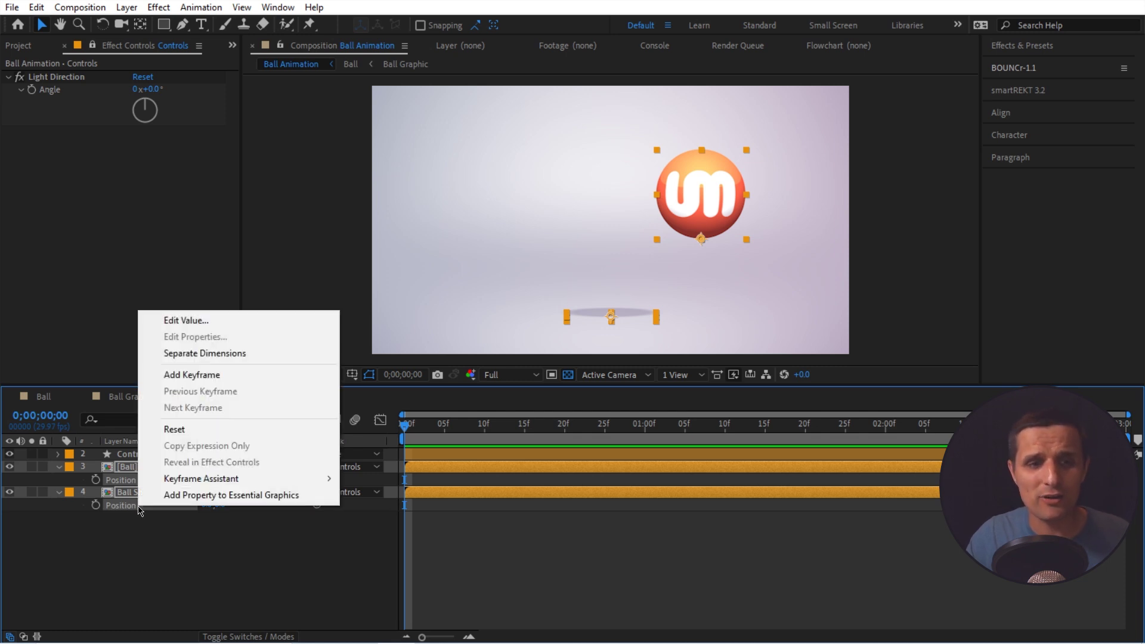
pyautogui.click(209, 353)
pyautogui.click(236, 539)
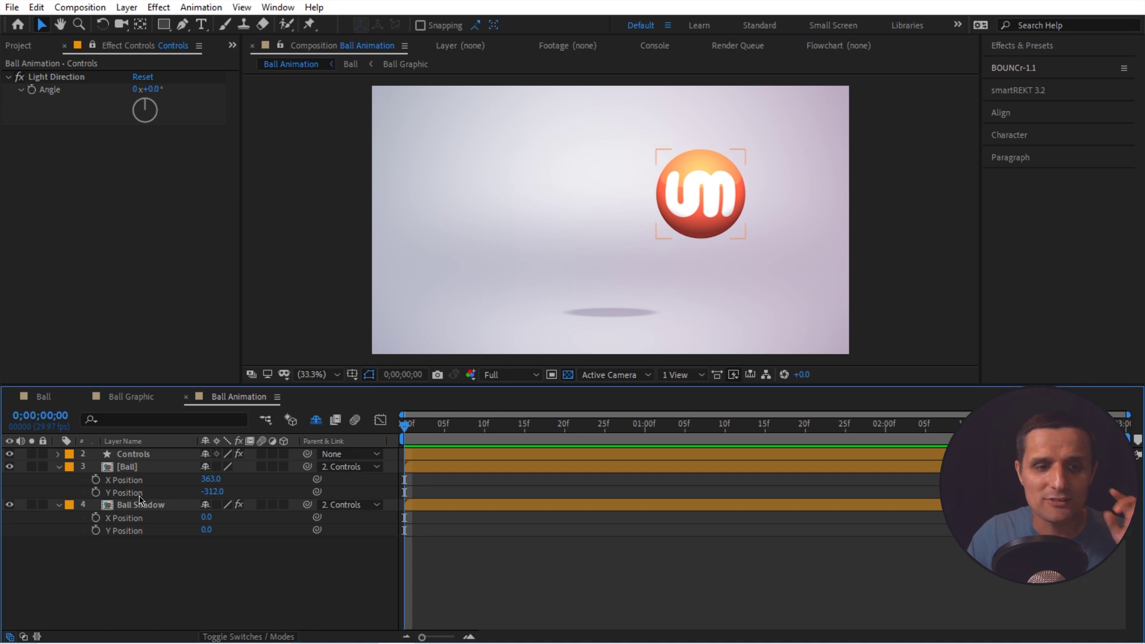
# - Link Ball Shadow's X Position to the Ball's X Position and move the ball to test the shadow's tracking
pyautogui.click(107, 520)
pyautogui.moveTo(205, 518); pyautogui.dragTo(221, 482)
pyautogui.moveTo(316, 520); pyautogui.dragTo(125, 480)
pyautogui.moveTo(705, 206); pyautogui.dragTo(635, 255)
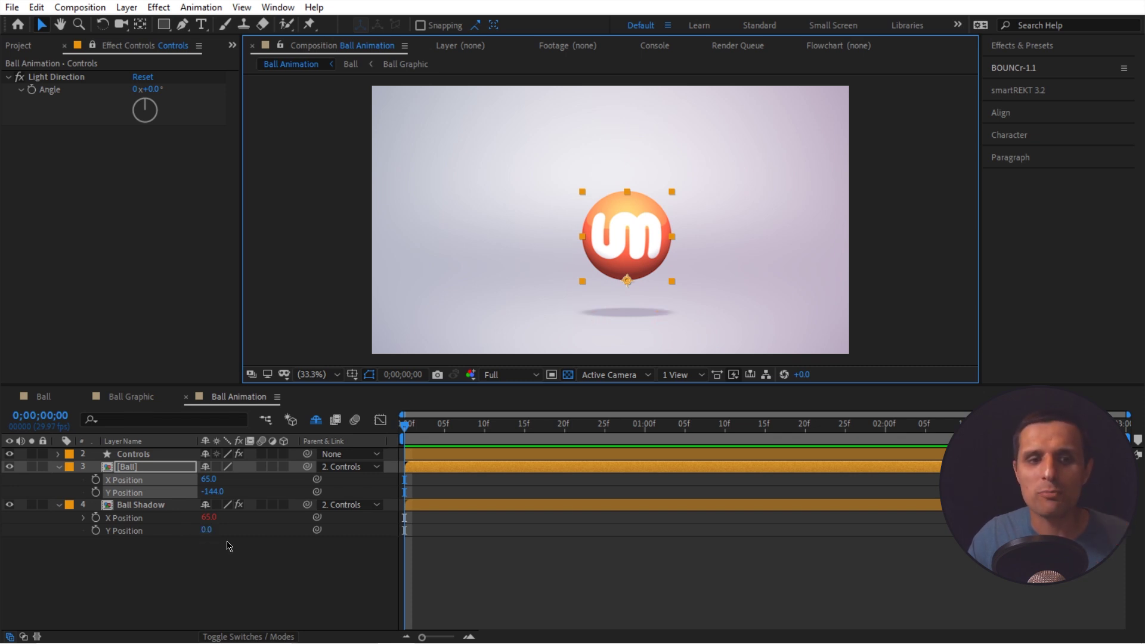
# - Set the Ball's X and Y Position to 0 and raise it above its shadow to a Y Position of about -462
pyautogui.click(207, 478)
pyautogui.write('0')
pyautogui.press('Tab')
pyautogui.write('0')
pyautogui.press('Return')
pyautogui.click(344, 566)
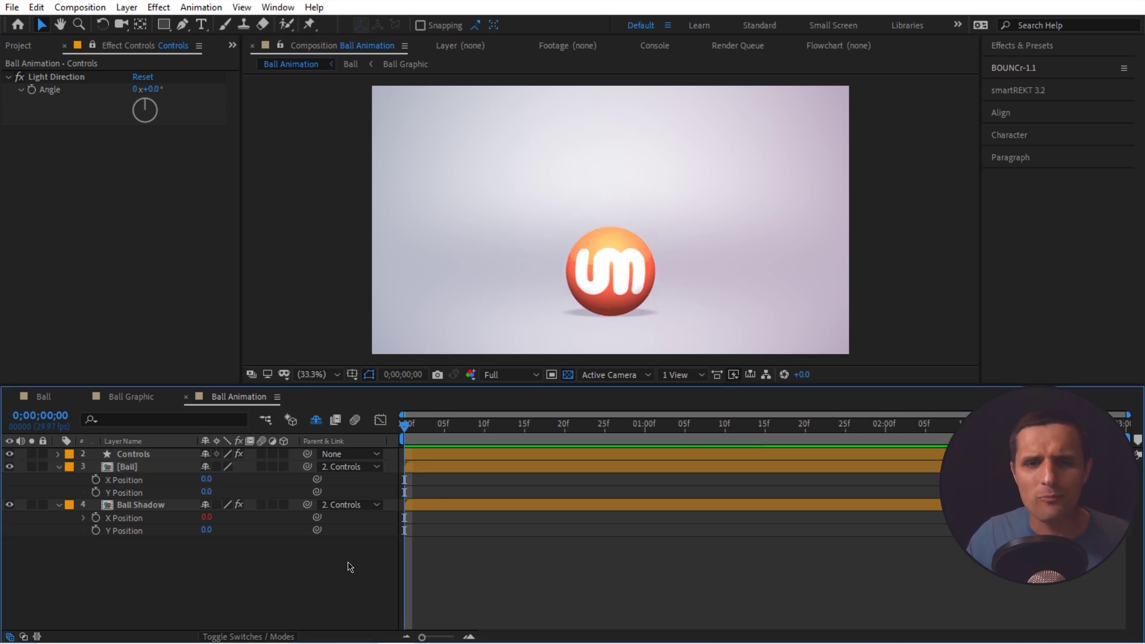
pyautogui.moveTo(612, 288); pyautogui.dragTo(613, 157)
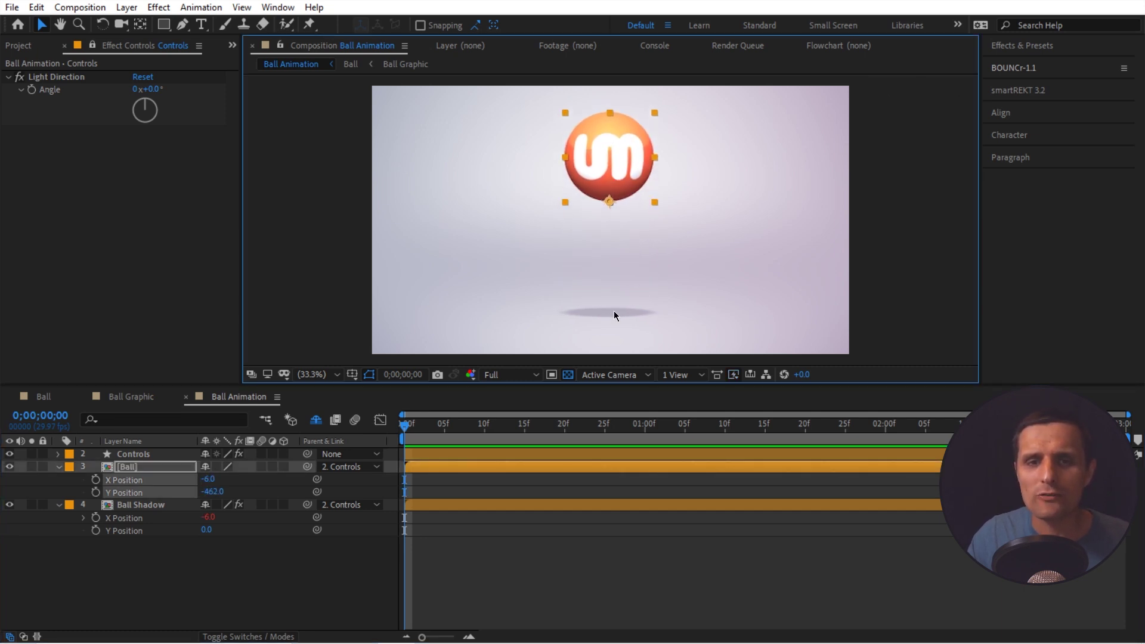
# - Reveal Ball Shadow's Scale property and enable an expression on it
pyautogui.click(625, 318)
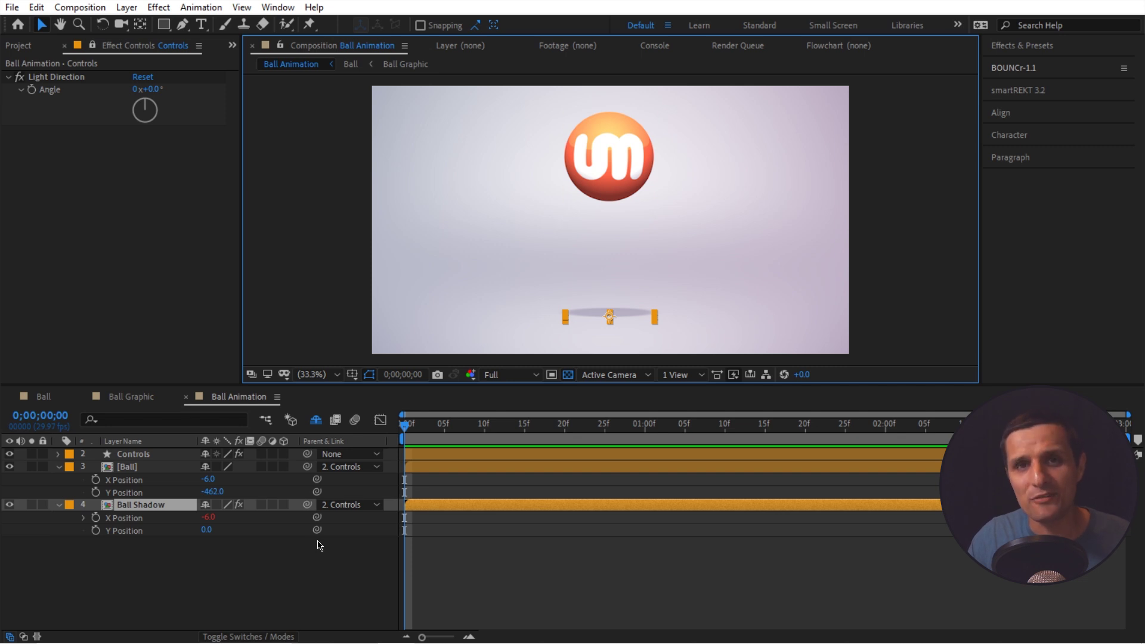
pyautogui.click(171, 511)
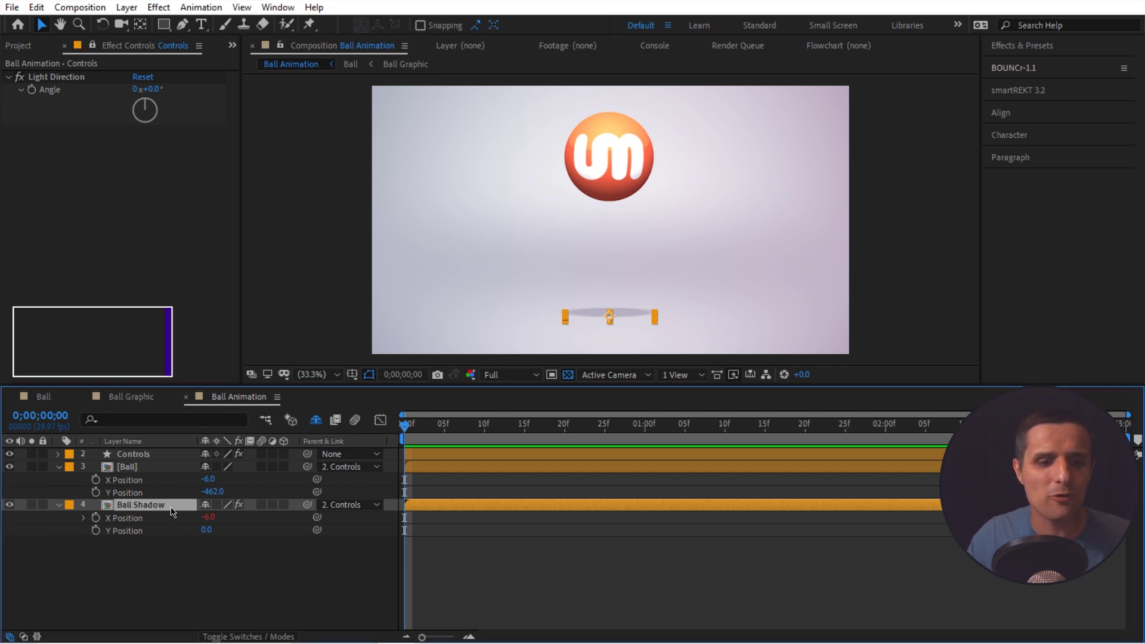
pyautogui.press('s')
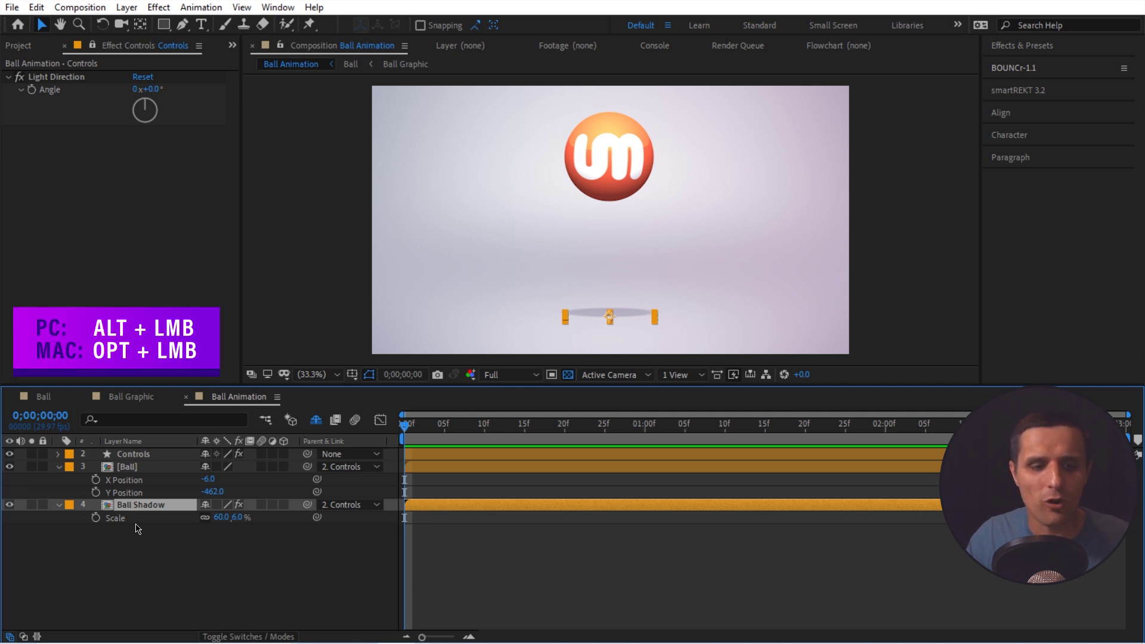
pyautogui.keyDown('alt'); pyautogui.click(96, 518); pyautogui.keyUp('alt')
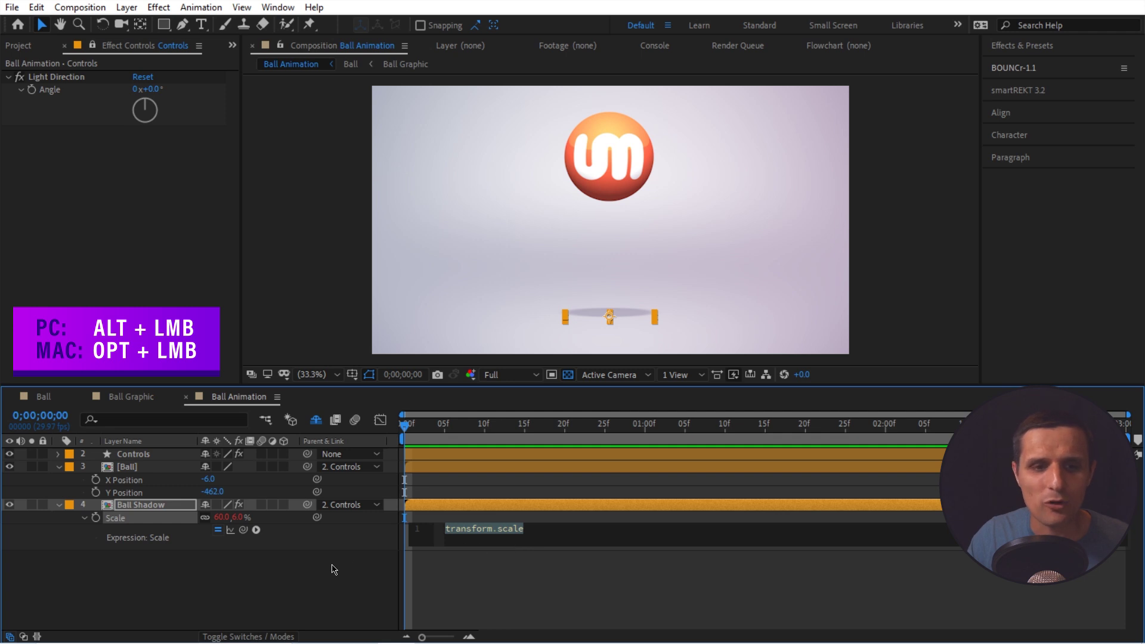
pyautogui.moveTo(243, 530); pyautogui.dragTo(511, 572)
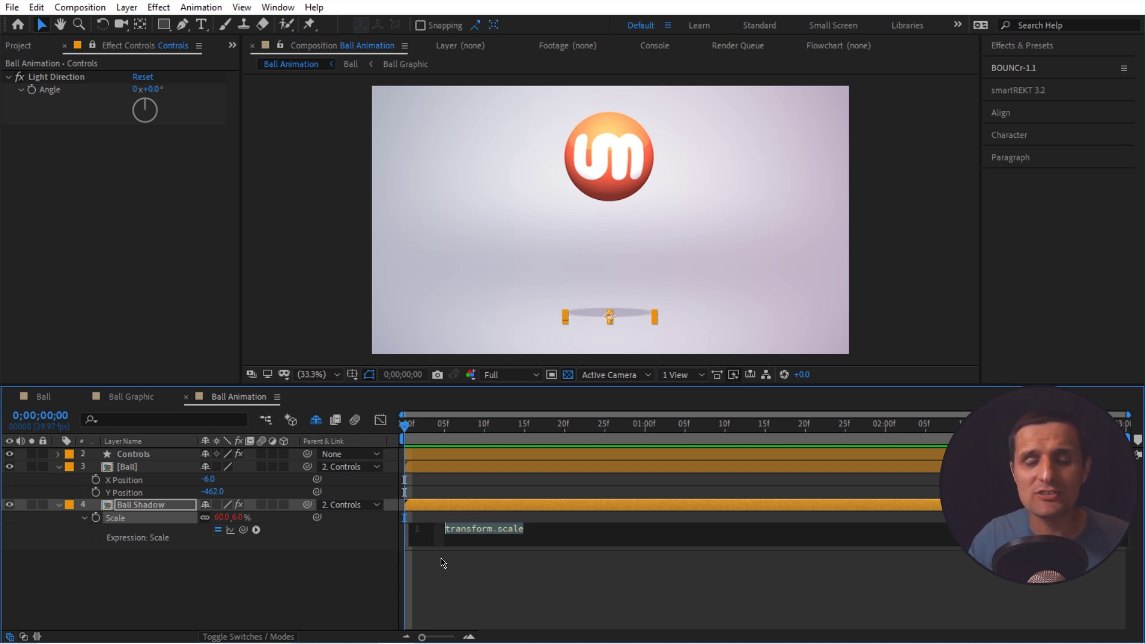
pyautogui.moveTo(459, 546); pyautogui.dragTo(459, 578)
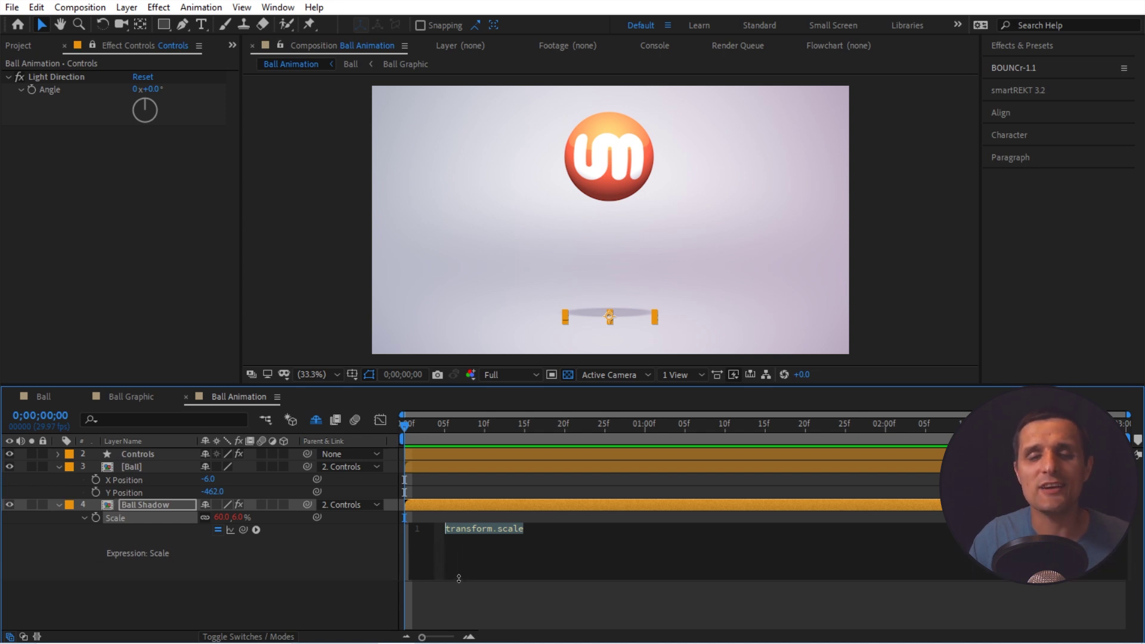
pyautogui.click(415, 562)
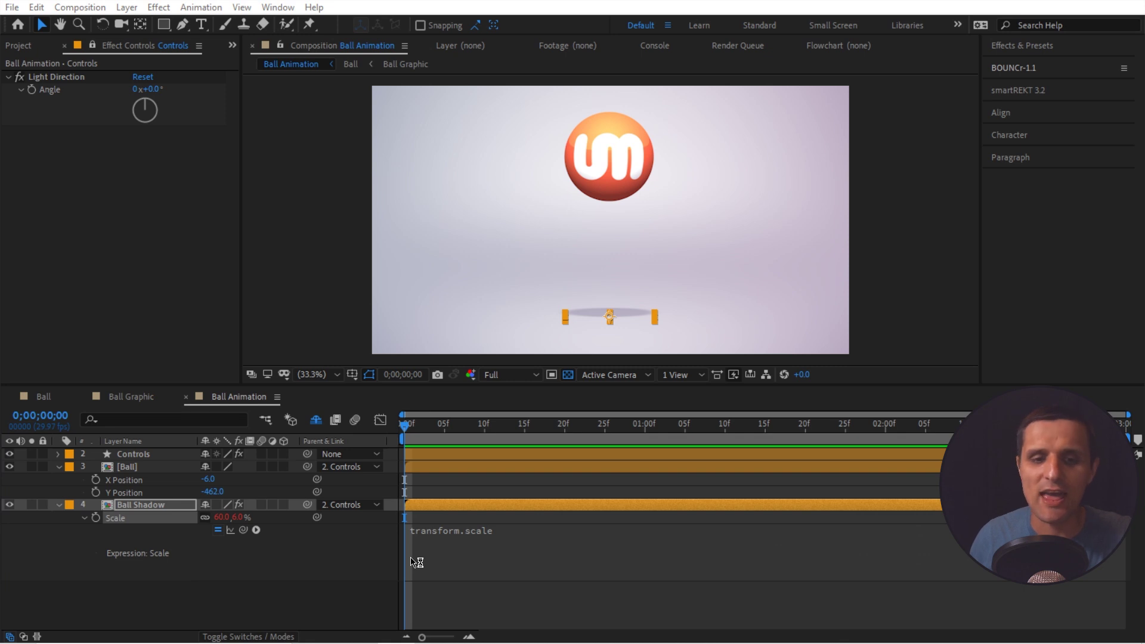
# - Replace the default Scale expression with the lines x = value[0]; and y = value[1];
pyautogui.click(432, 541)
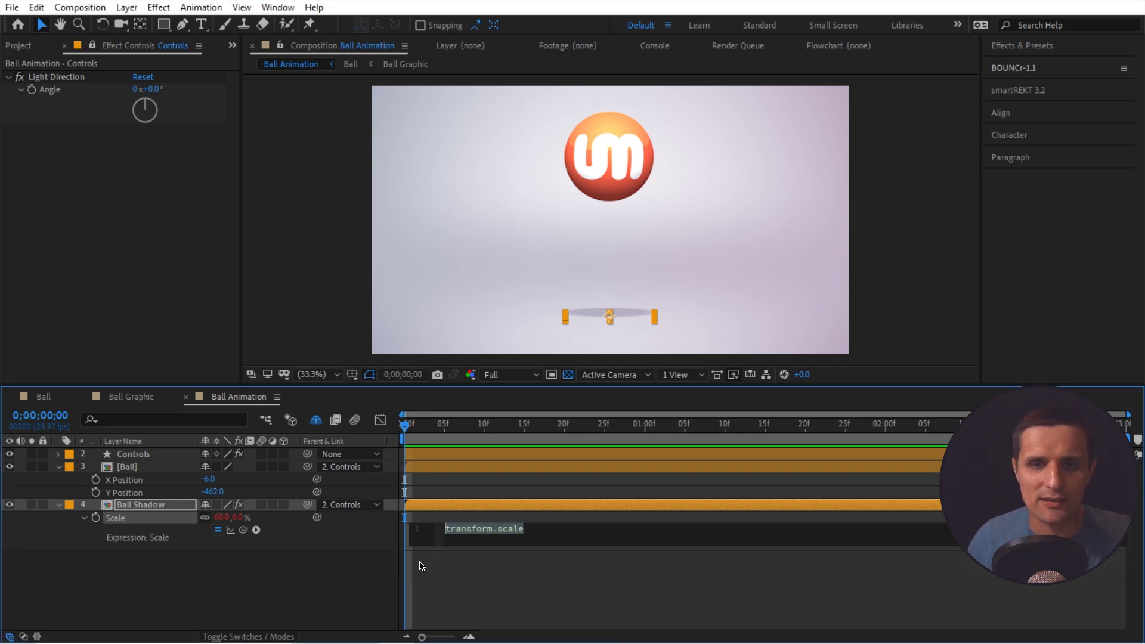
pyautogui.write('x =')
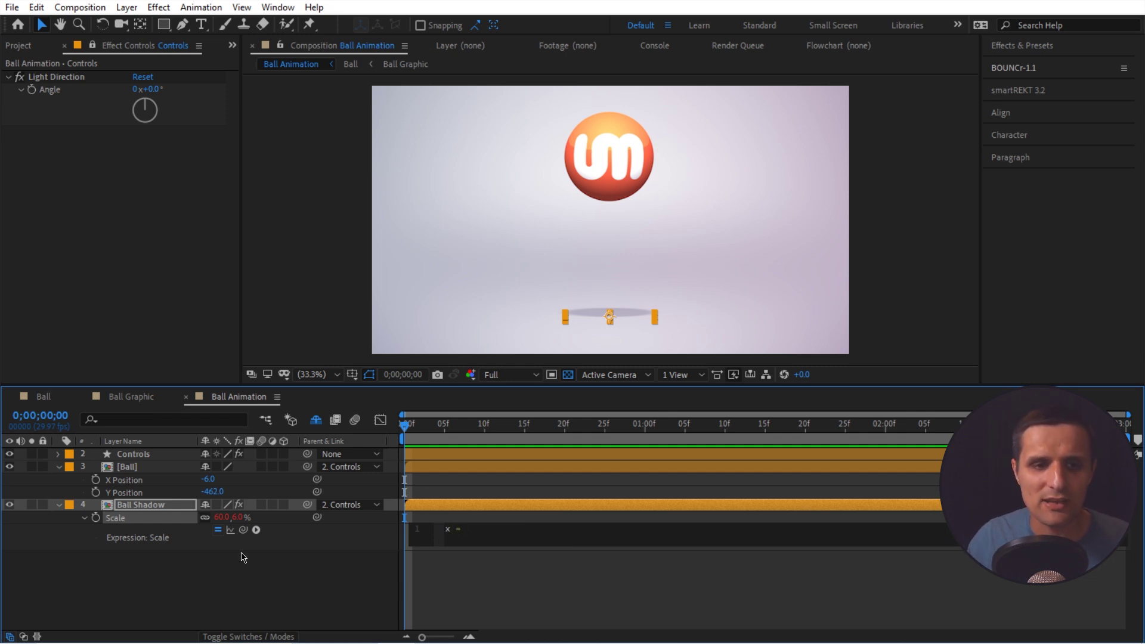
pyautogui.write('value')
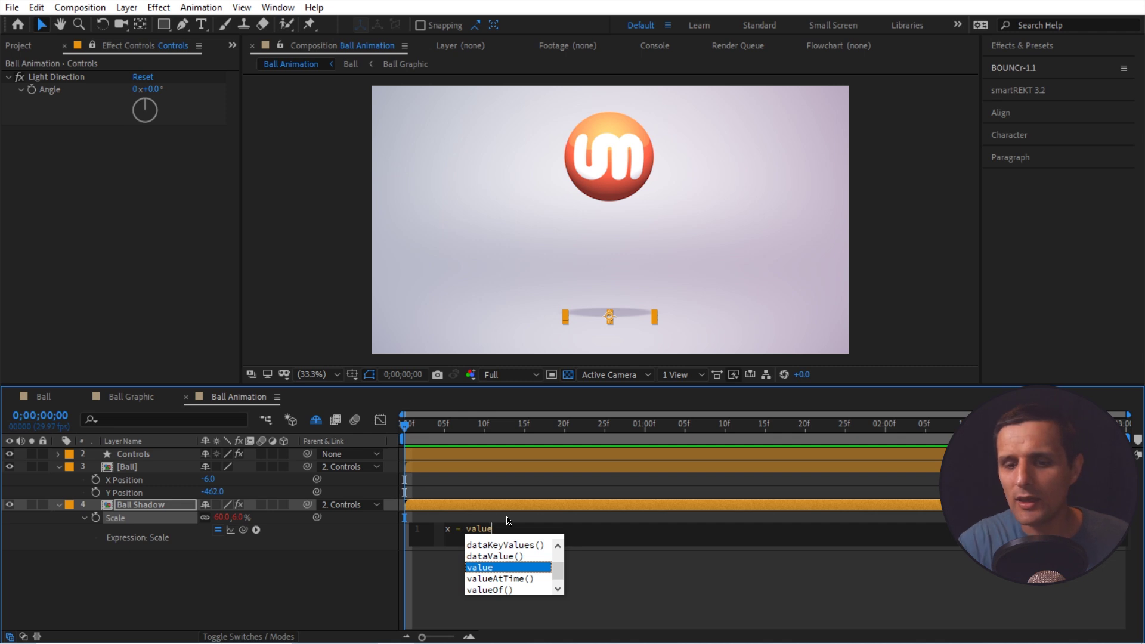
pyautogui.write('[')
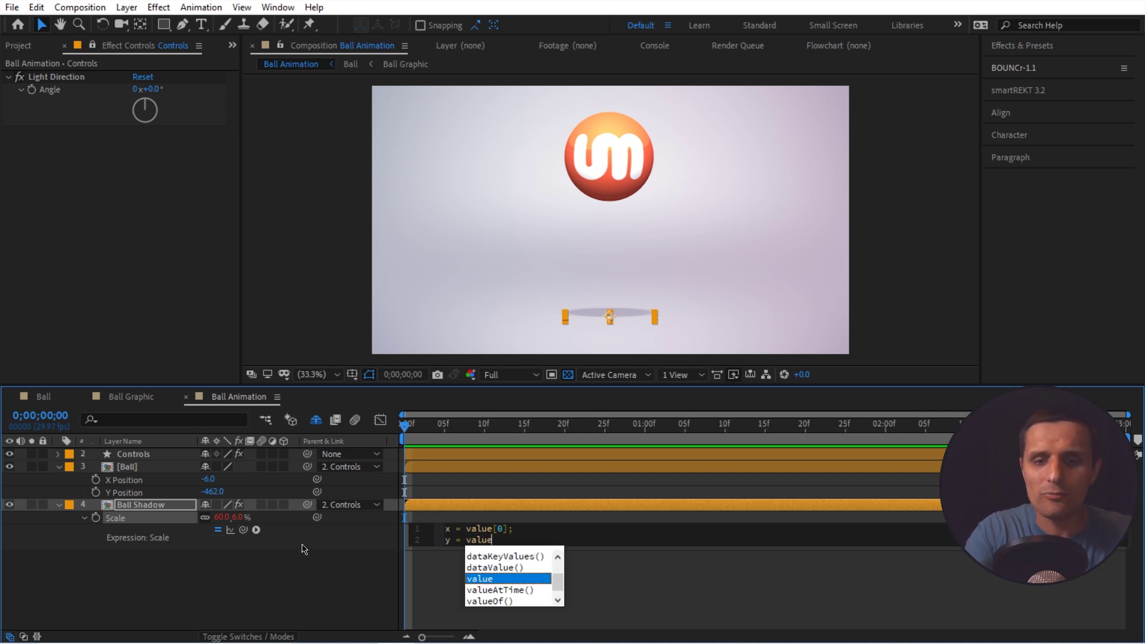
pyautogui.press('Return')
pyautogui.write('[1')
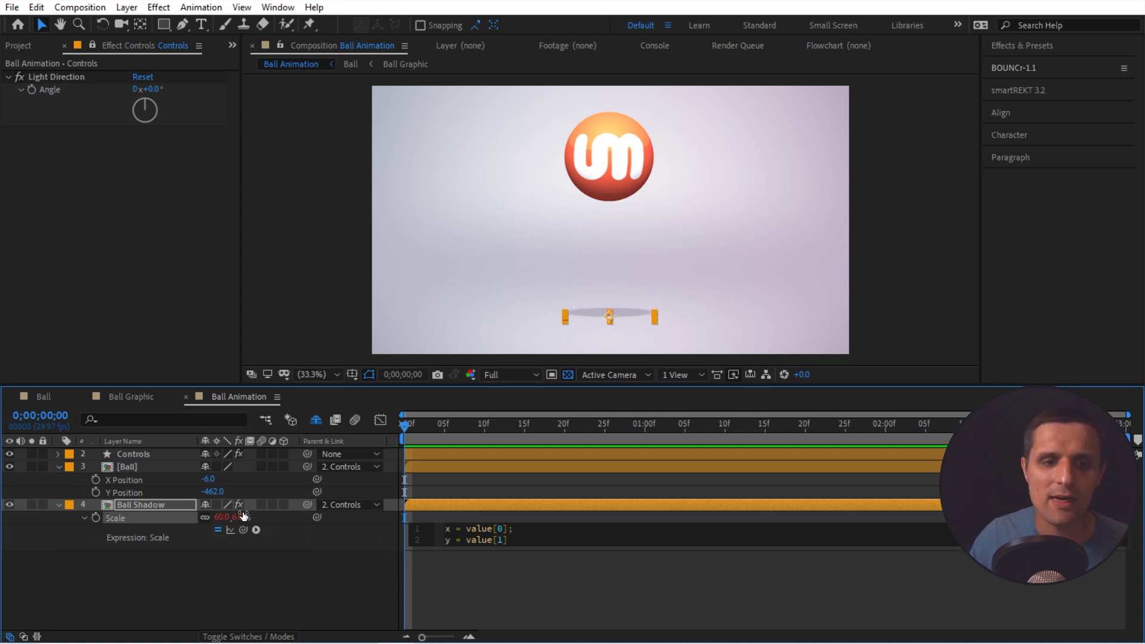
pyautogui.write(';')
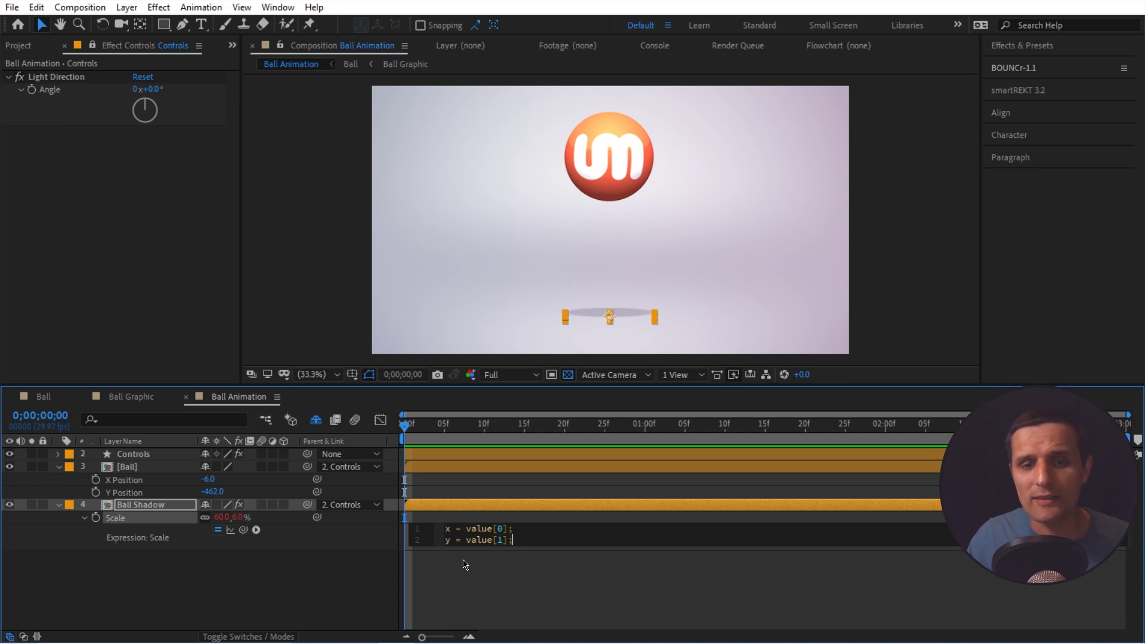
# - Leave a blank line, end the Scale expression with [x, y], and apply it
pyautogui.press('Return')
pyautogui.press('Return')
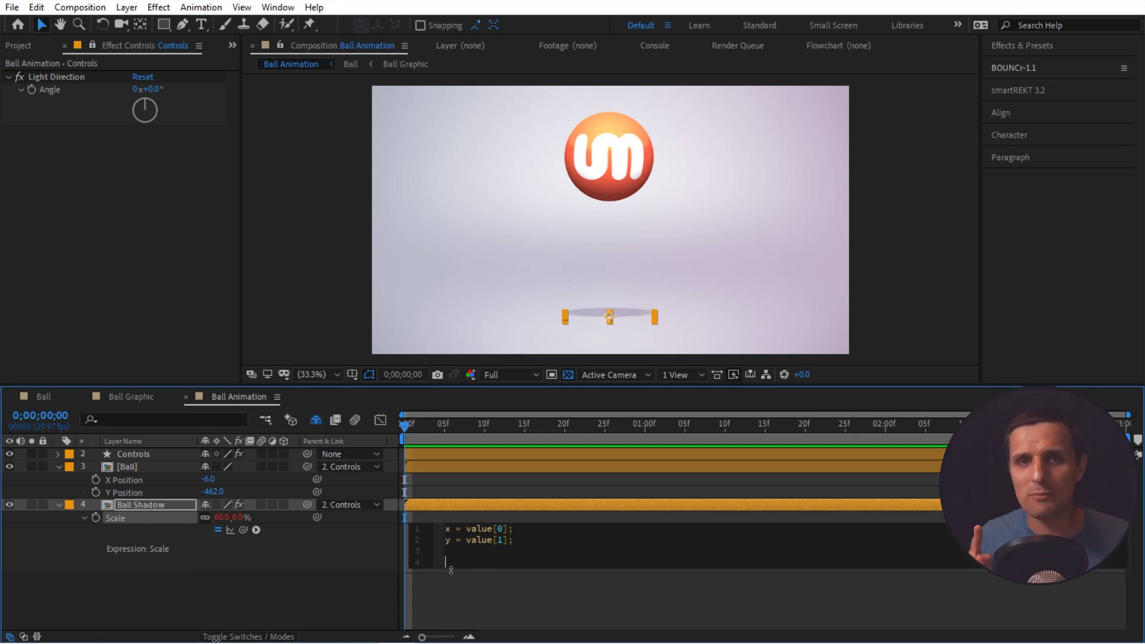
pyautogui.write('[')
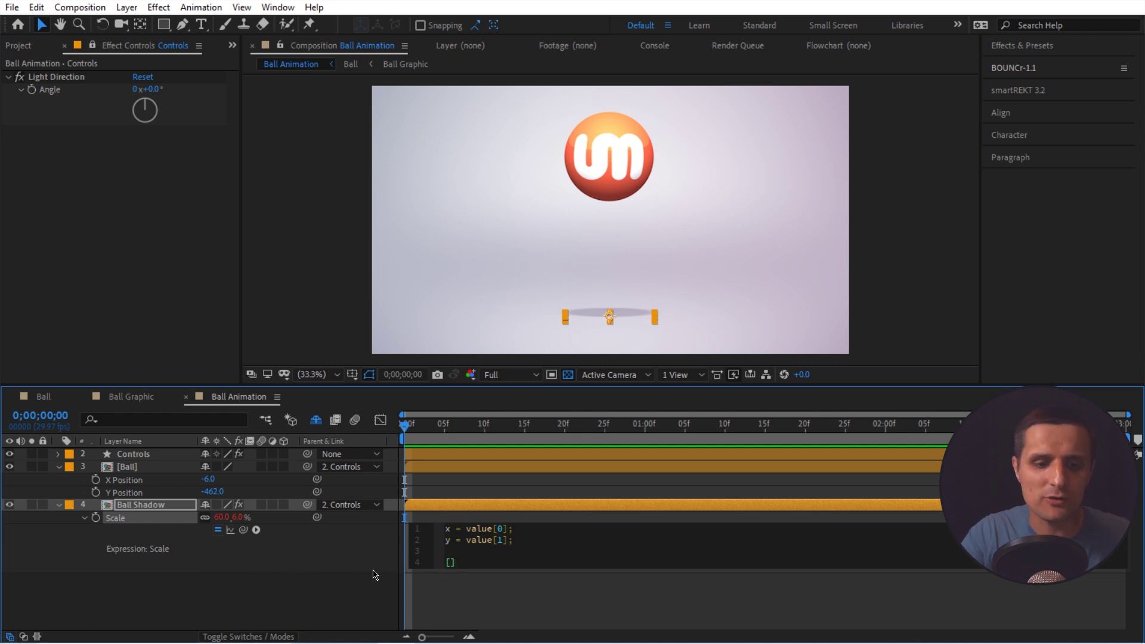
pyautogui.write('x, y')
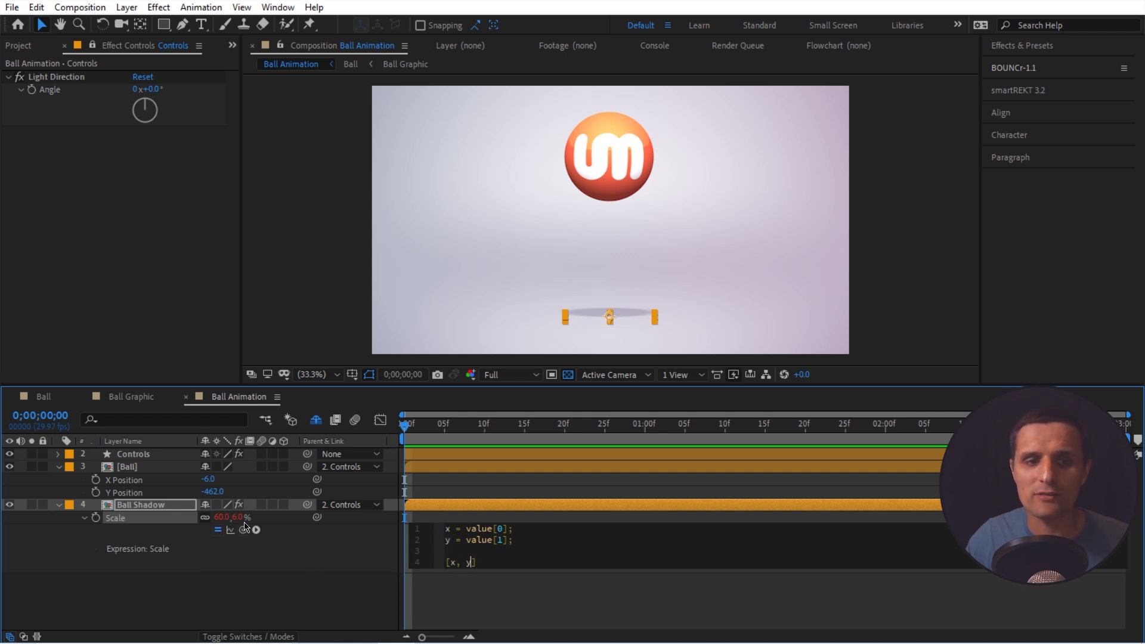
pyautogui.click(322, 576)
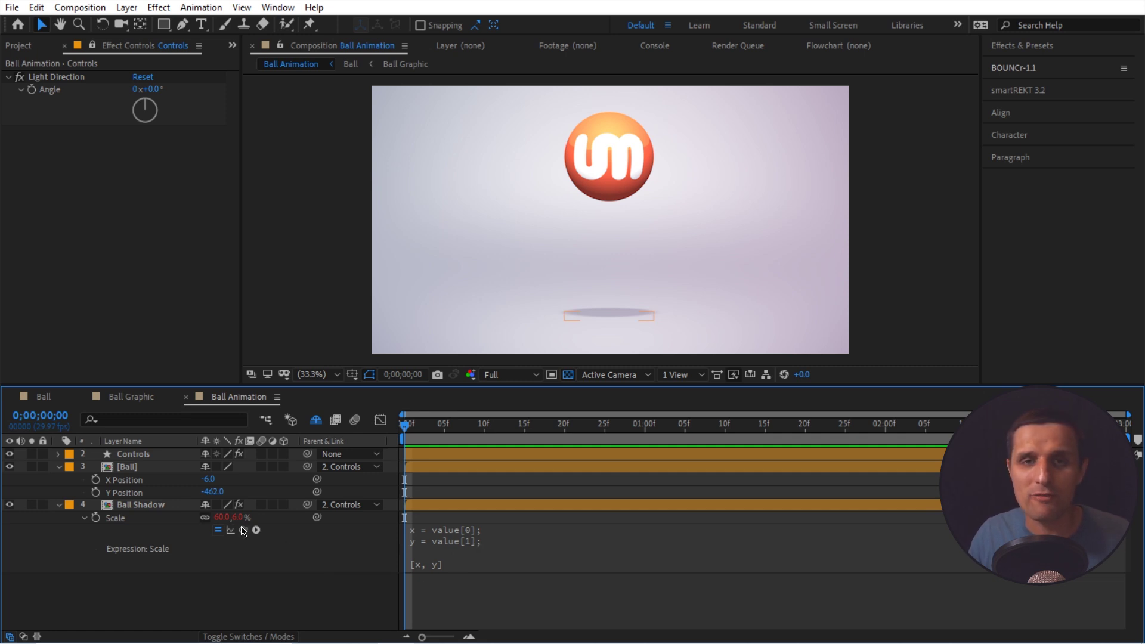
# - Insert a first line in Ball Shadow's Scale expression defining ballYPos as the Ball layer's transform.yPosition.value, ended with a semicolon
pyautogui.click(477, 543)
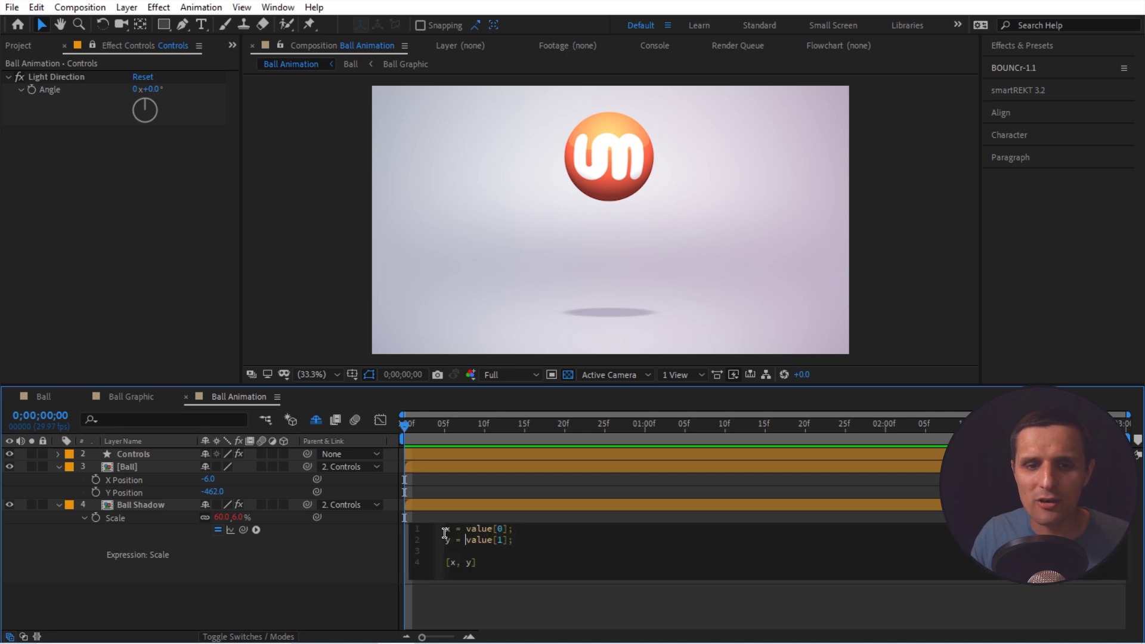
pyautogui.click(446, 528)
pyautogui.press('Return')
pyautogui.press('Up')
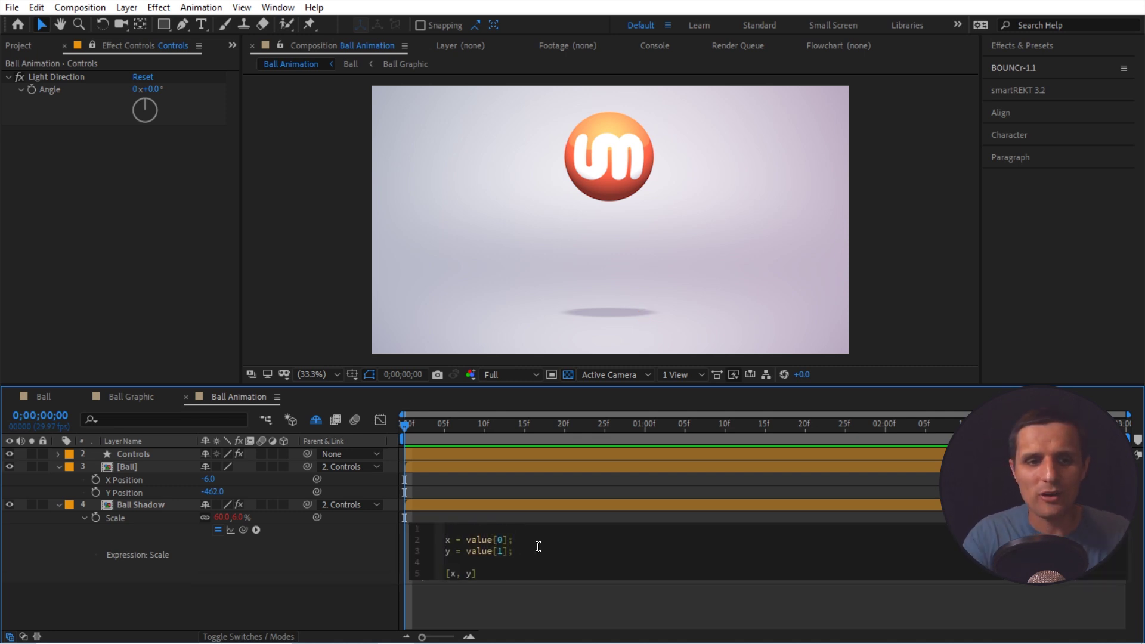
pyautogui.write('ballYPos =')
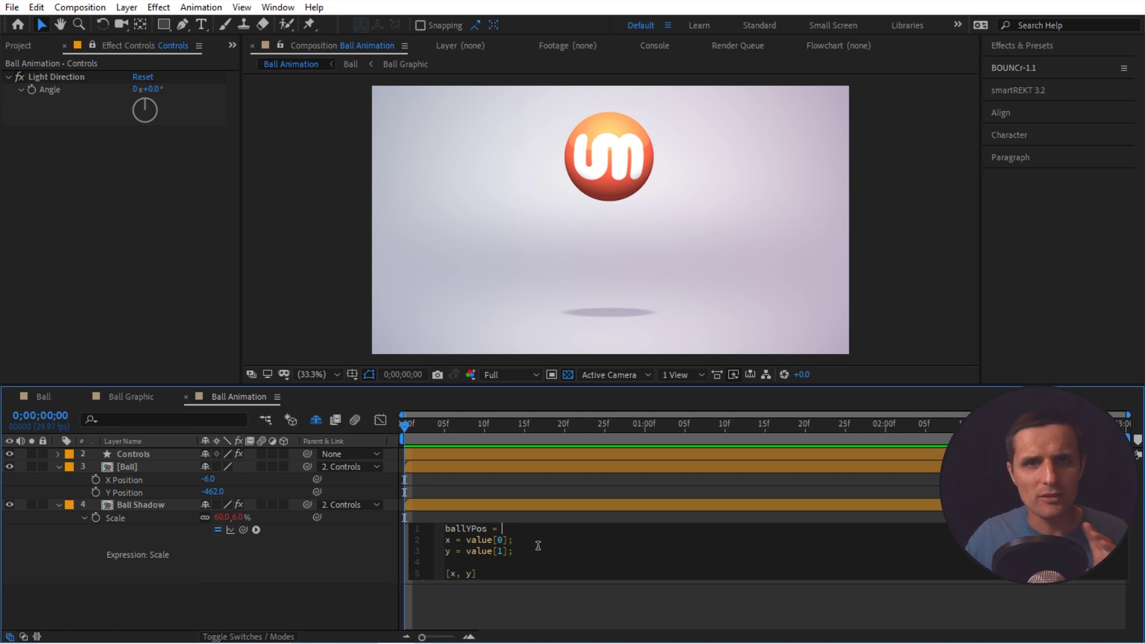
pyautogui.click(125, 479)
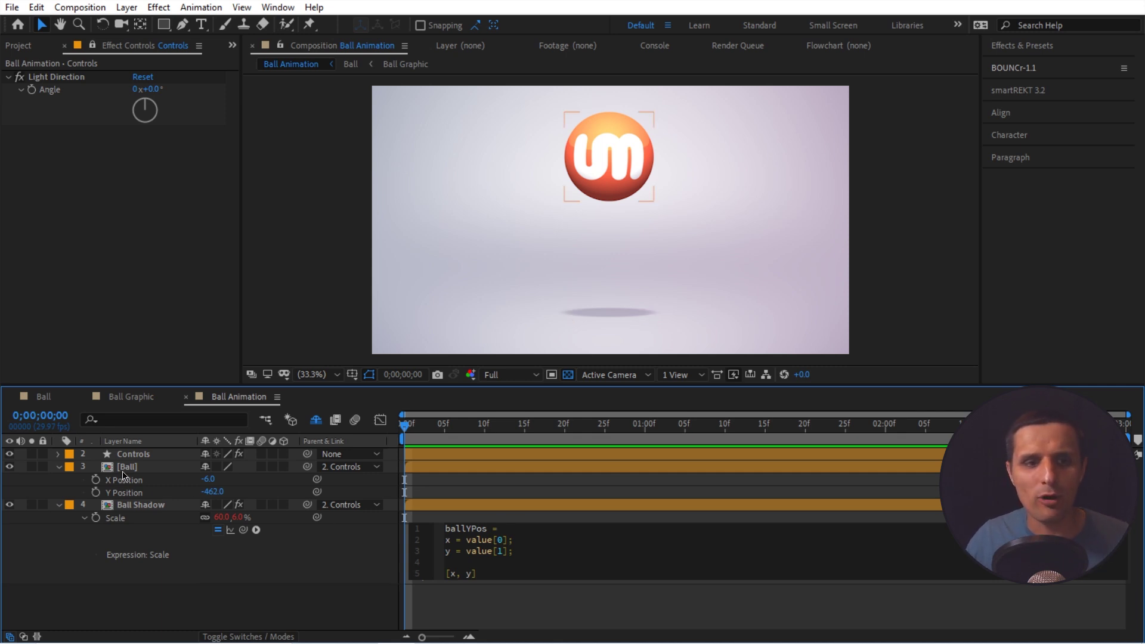
pyautogui.click(130, 503)
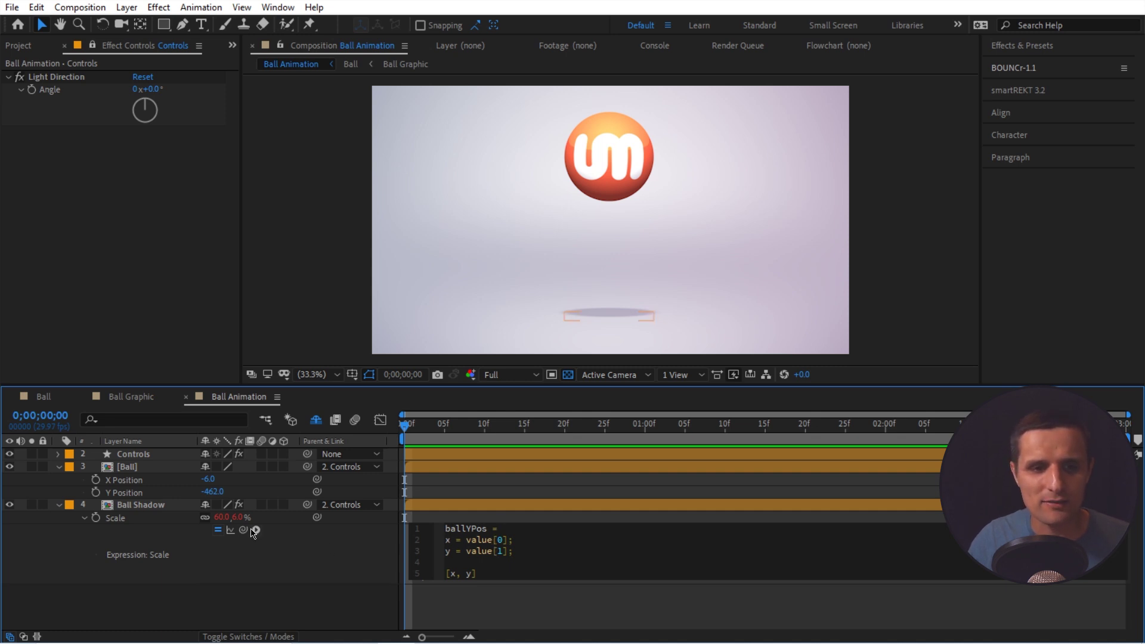
pyautogui.moveTo(243, 529); pyautogui.dragTo(134, 493)
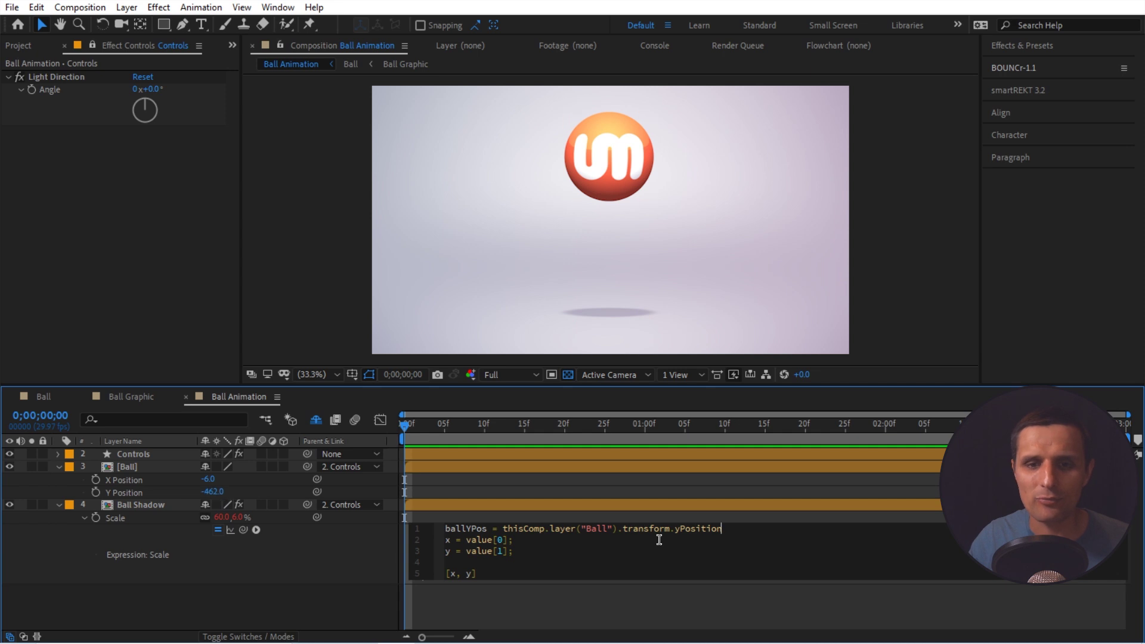
pyautogui.write('.va')
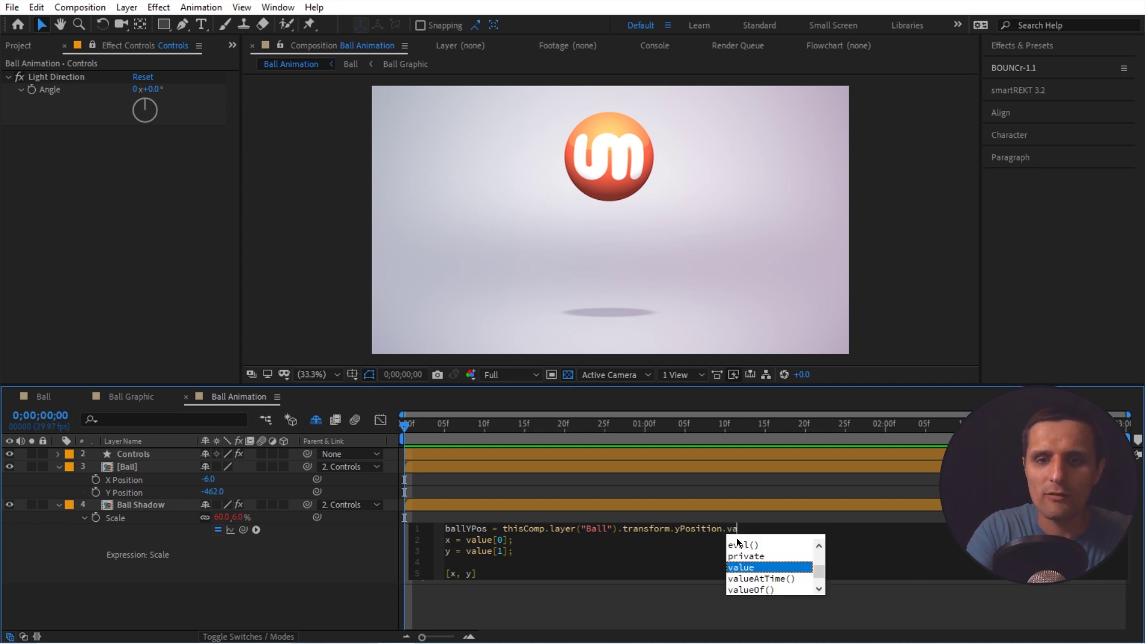
pyautogui.write('lue;')
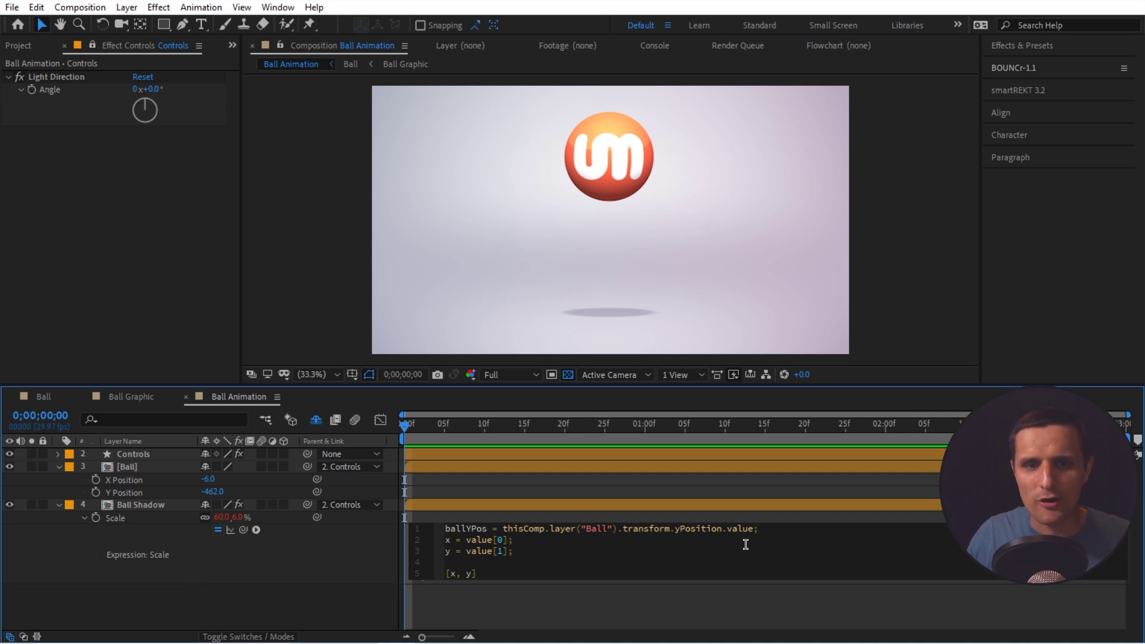
# - Add ballYPos to the x line of the Scale expression so it reads x = value[0] + ballYPos; and apply it
pyautogui.press('Home')
pyautogui.hotkey('ctrl', 'shift', 'Right')
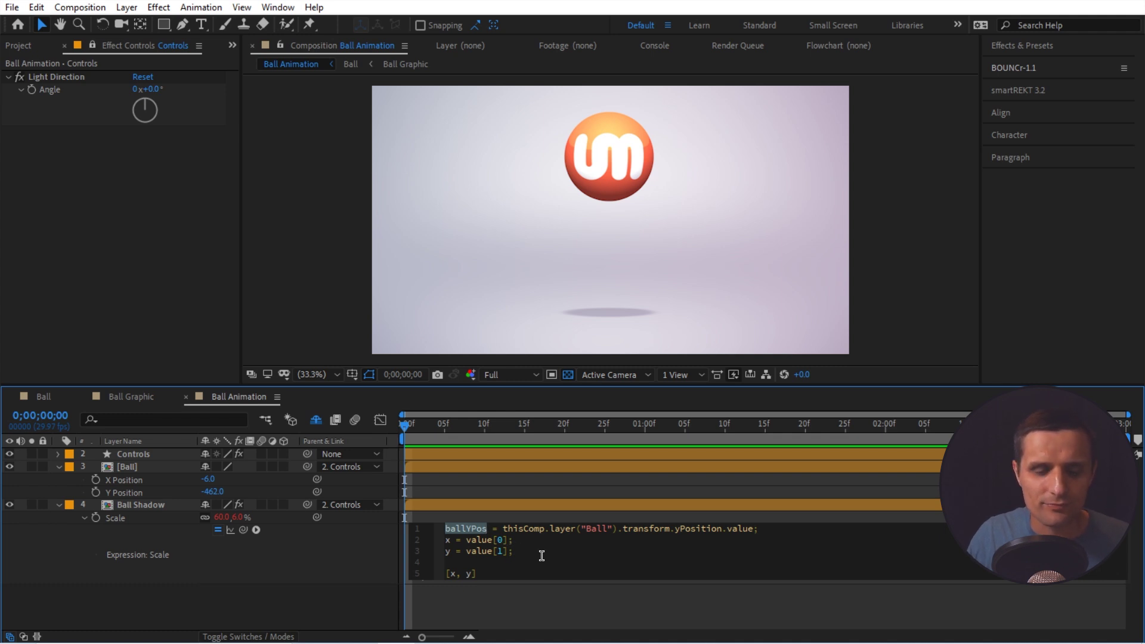
pyautogui.click(507, 539)
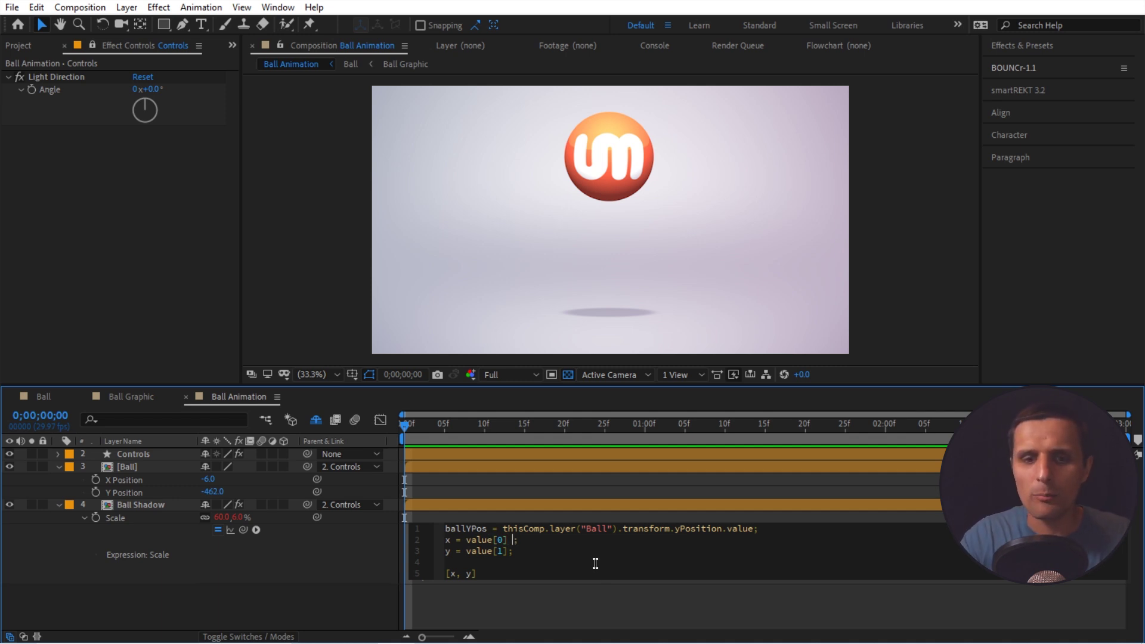
pyautogui.write('ballYPos')
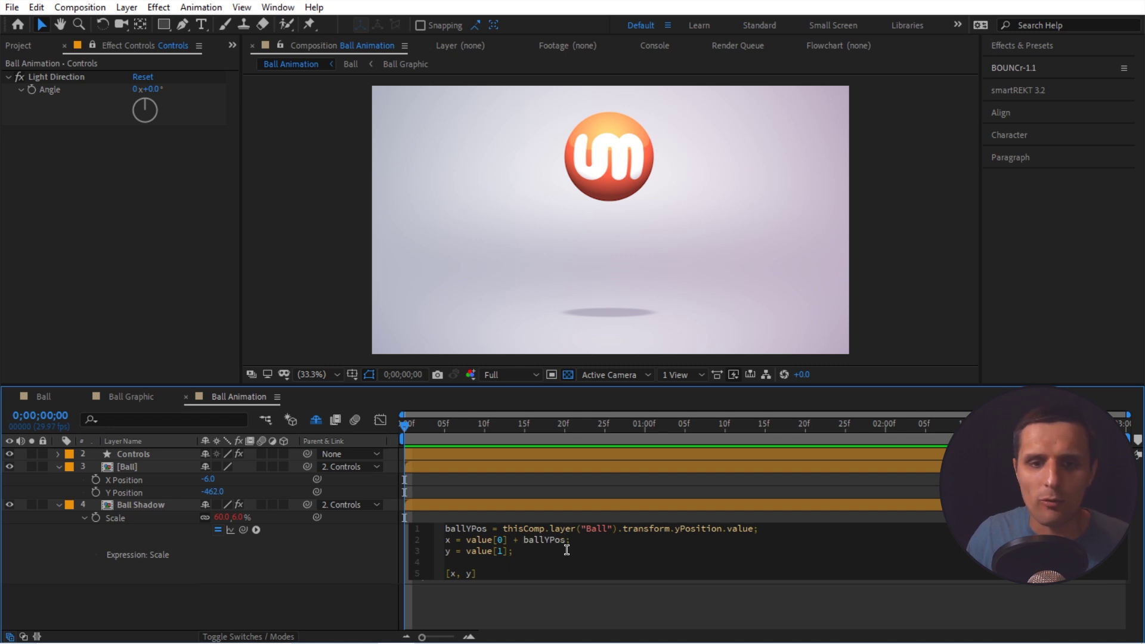
pyautogui.click(367, 561)
# - Set the Ball's X and Y Position to 0, and raise it to a Y Position of about -82 to test the shadow
pyautogui.click(212, 491)
pyautogui.write('0')
pyautogui.press('Return')
pyautogui.click(264, 491)
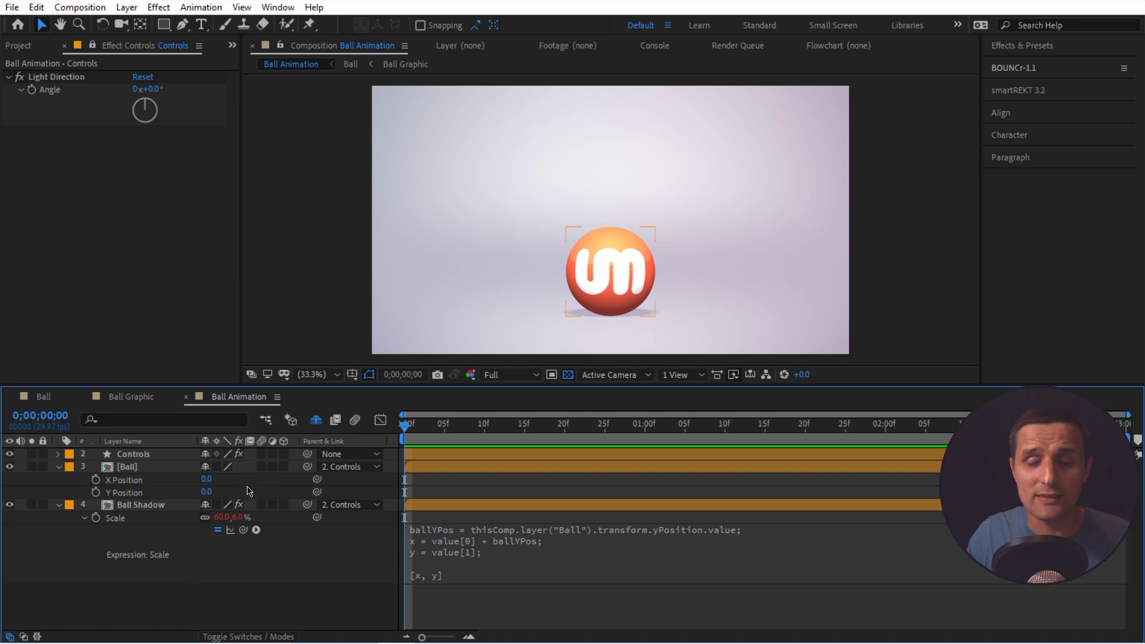
pyautogui.moveTo(206, 492); pyautogui.dragTo(127, 492)
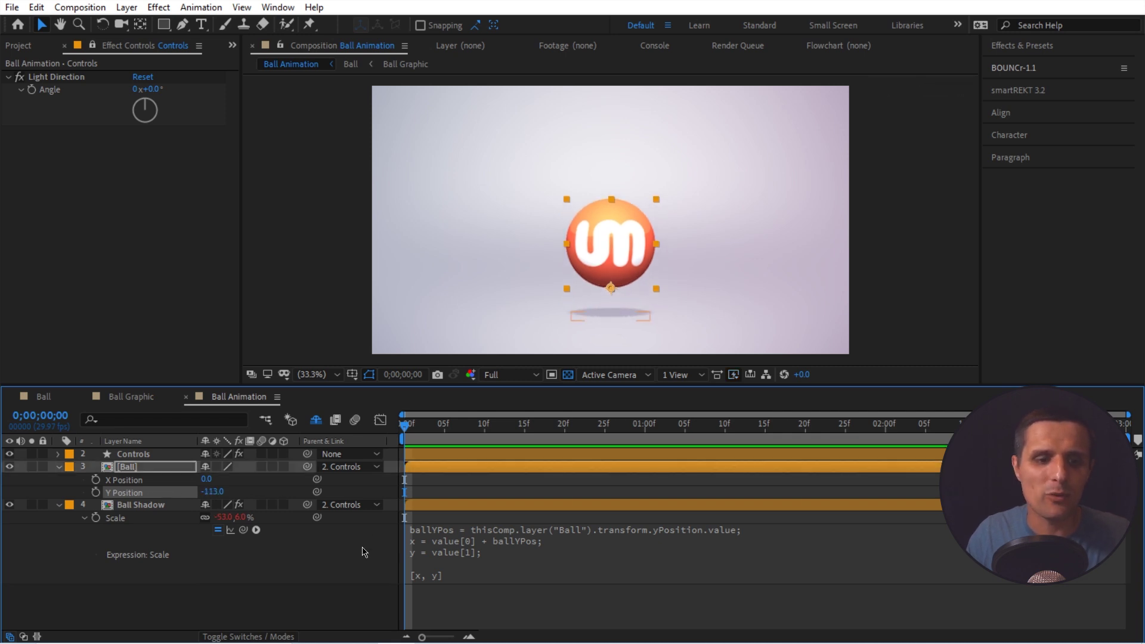
pyautogui.hotkey('ctrl', 'z')
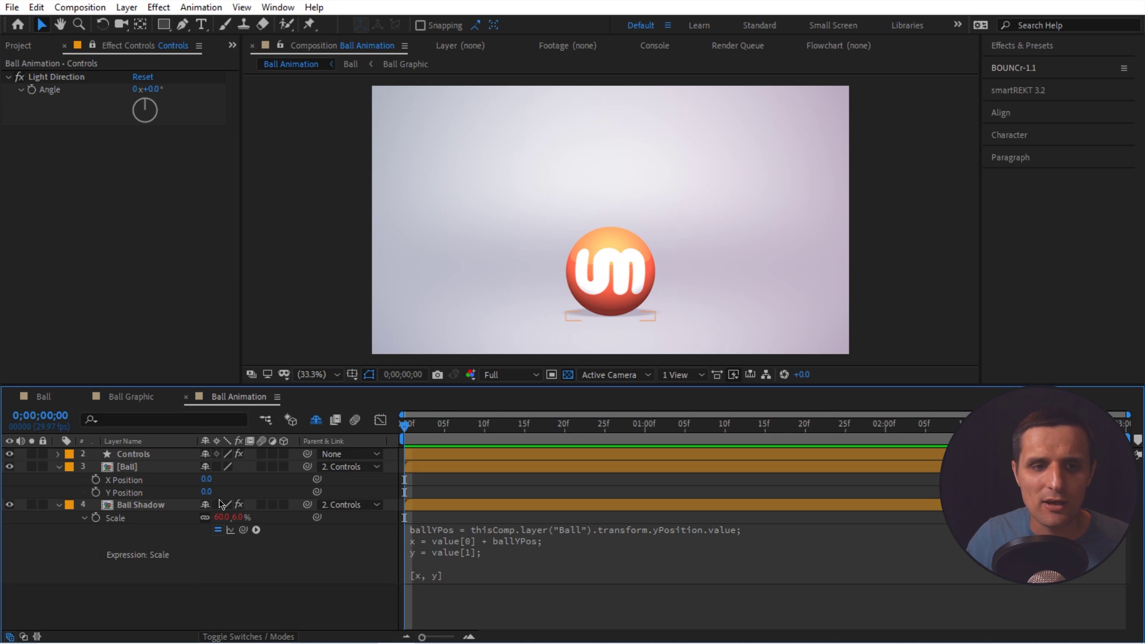
pyautogui.moveTo(206, 492); pyautogui.dragTo(148, 497)
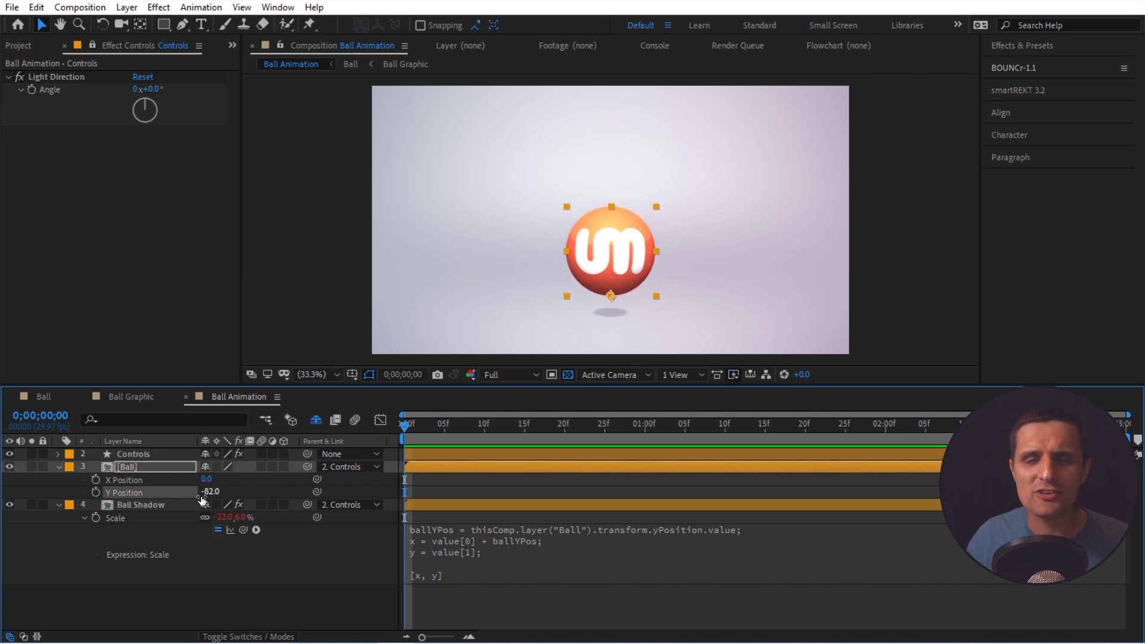
# - Change the plus to a minus in the Scale expression so the line reads x = value[0] - ballYPos; and apply it
pyautogui.click(484, 550)
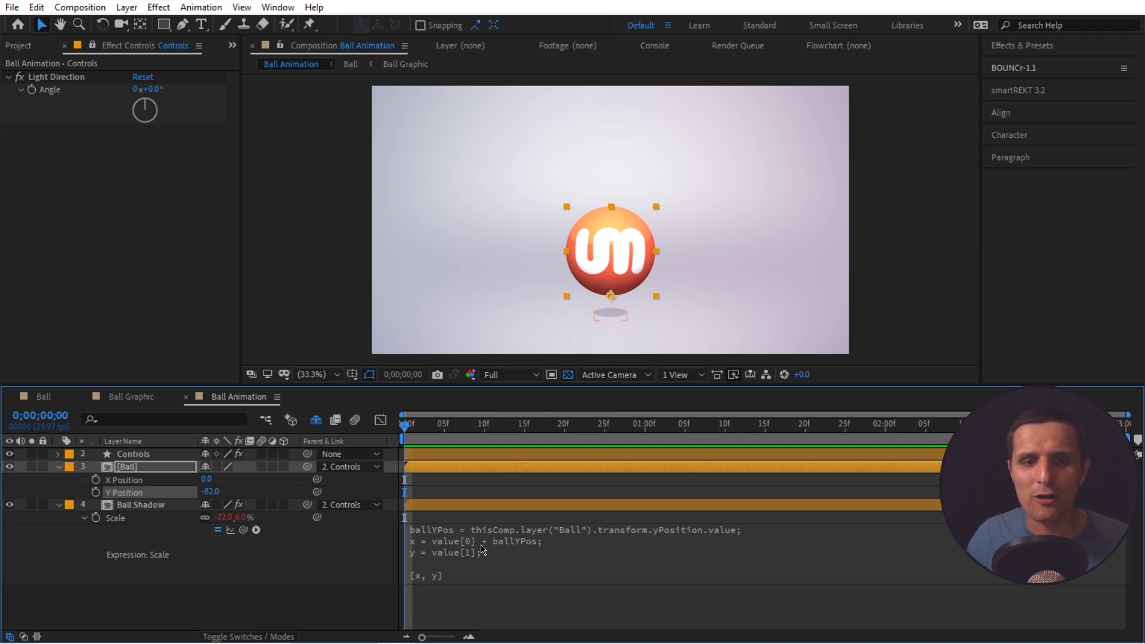
pyautogui.click(517, 546)
pyautogui.click(519, 546)
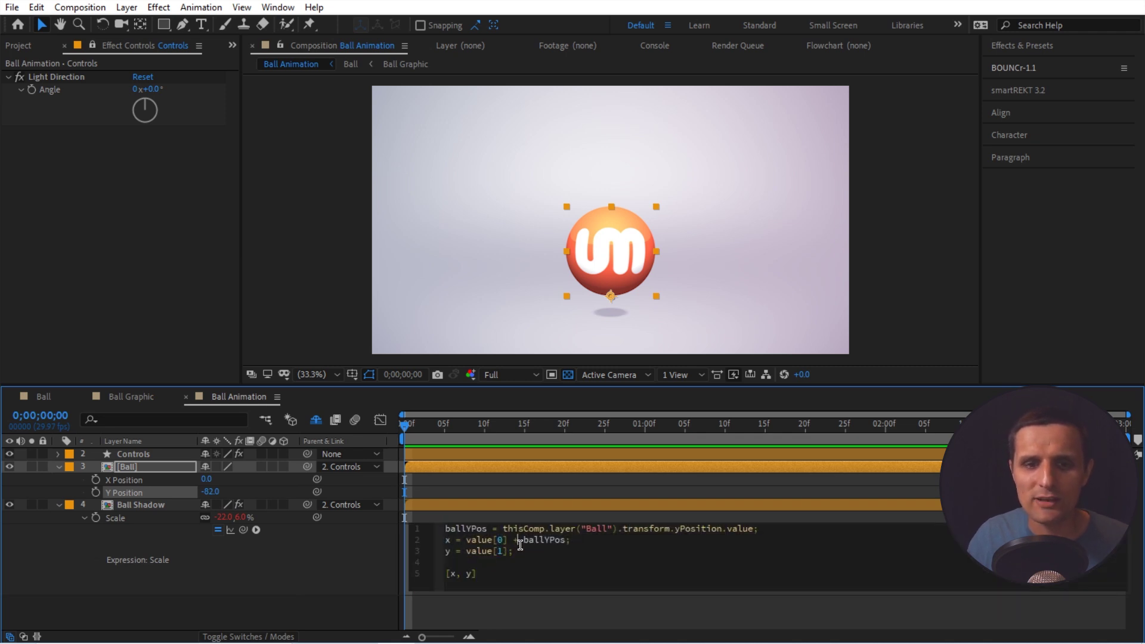
pyautogui.press('BackSpace')
pyautogui.write('-')
pyautogui.click(372, 548)
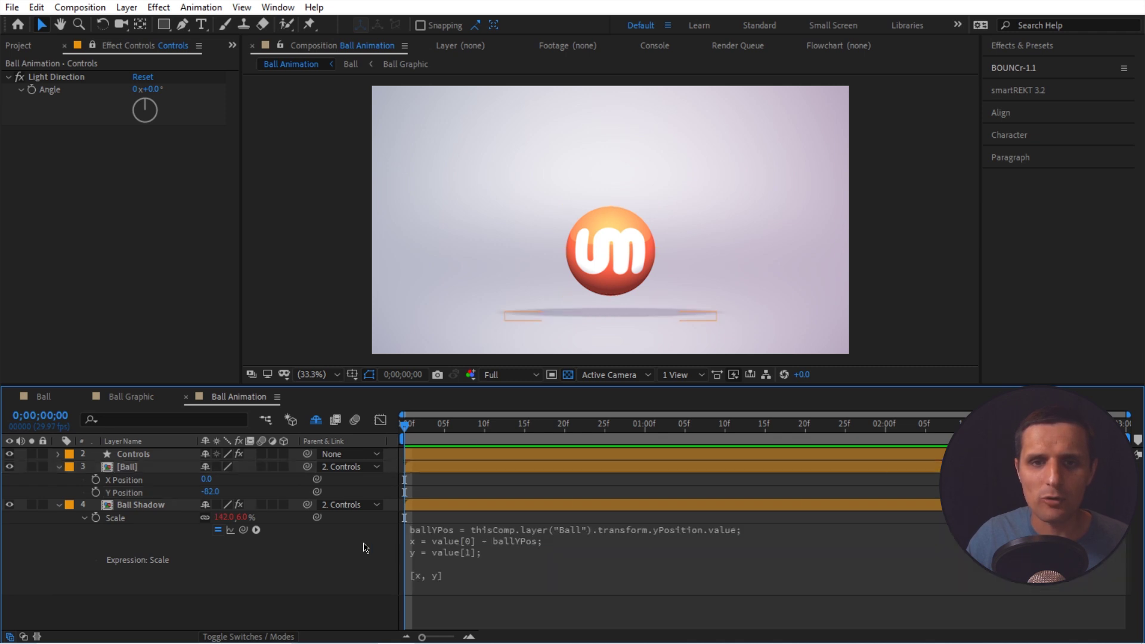
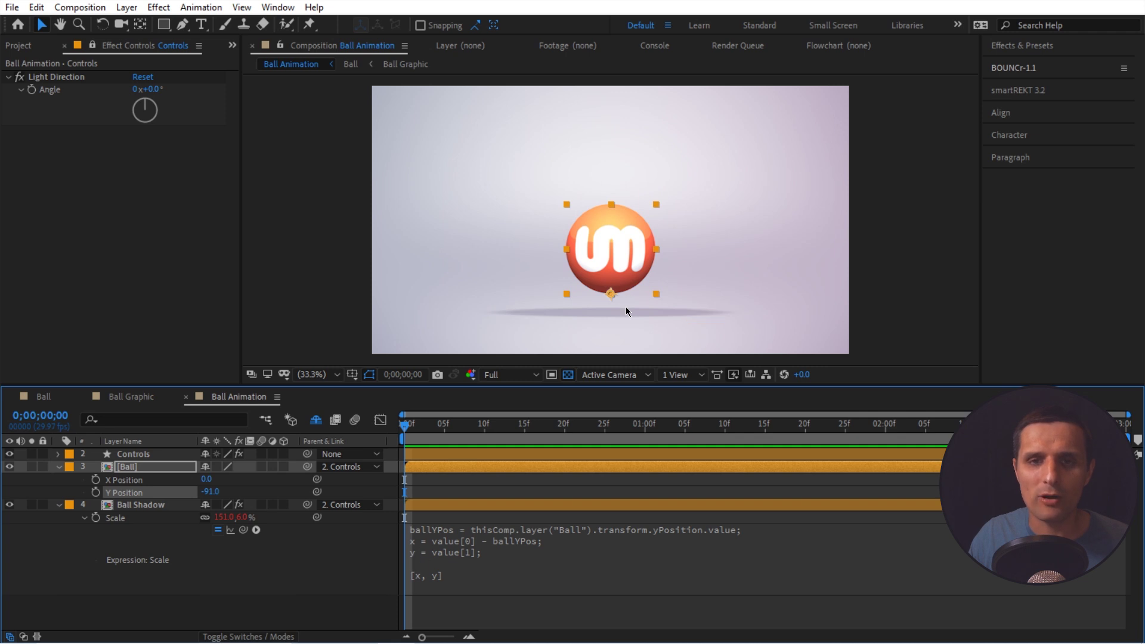
# - Subtract ballYPos in the Scale expression's y line so it reads y = value[1] - ballYPos; and apply it
pyautogui.click(512, 558)
pyautogui.click(514, 559)
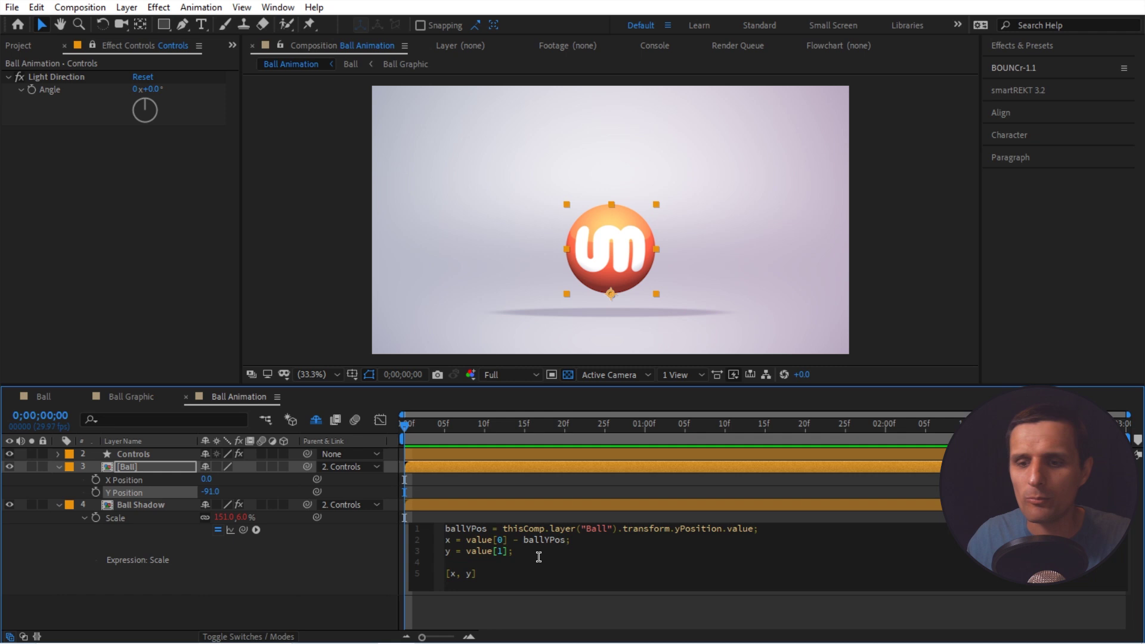
pyautogui.press('Left')
pyautogui.write('- ballYPos')
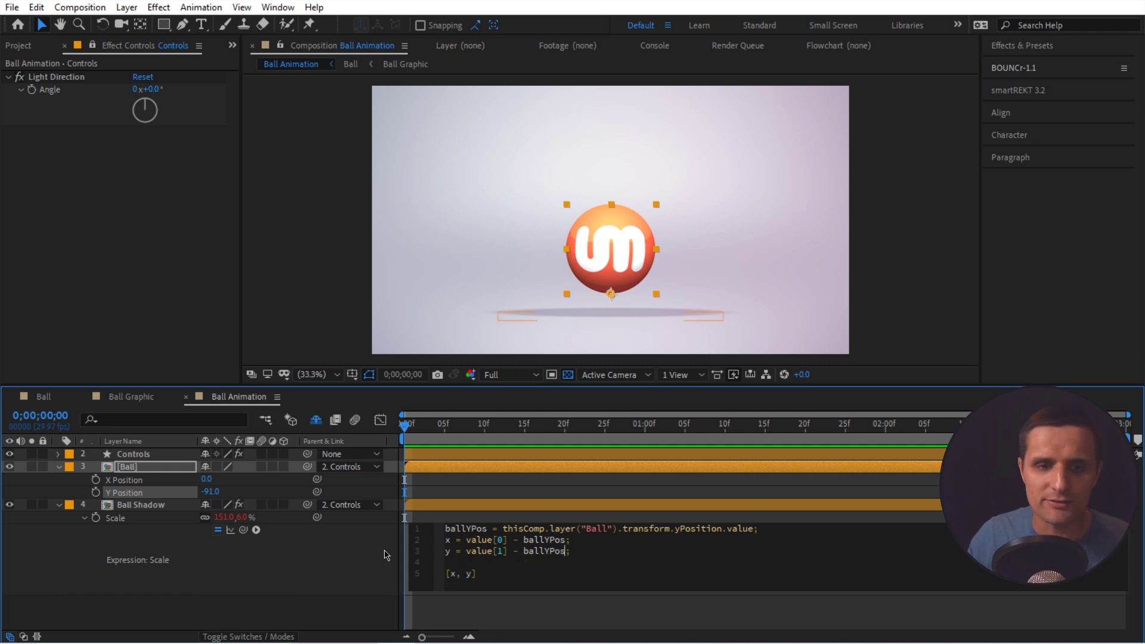
pyautogui.click(370, 548)
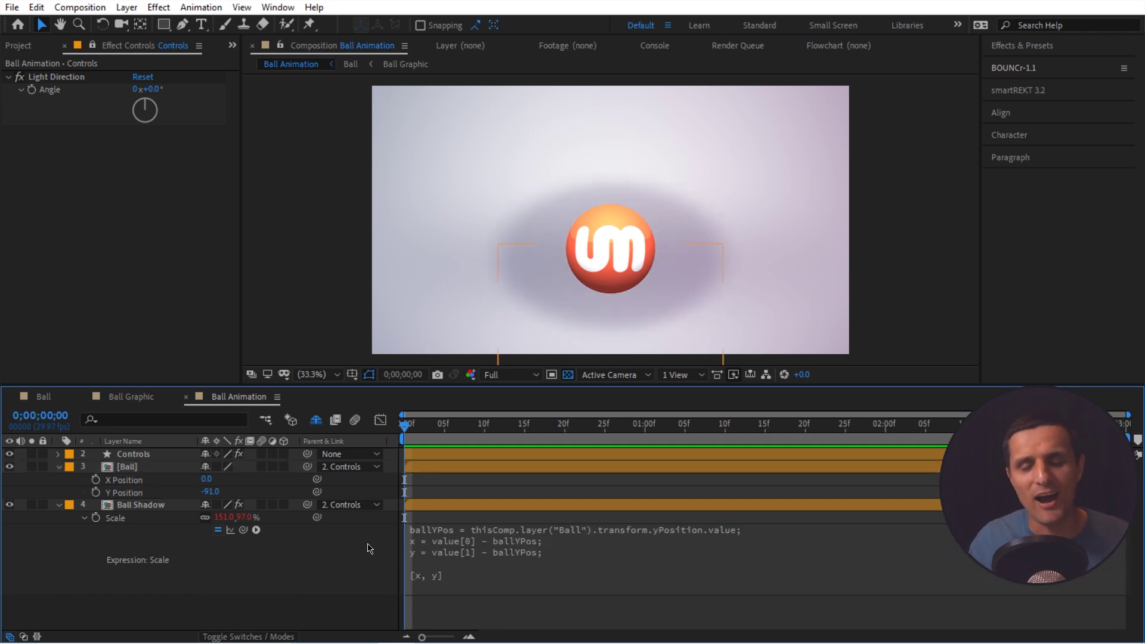
# - Test the shadow's scaling by raising the Ball from Y Position 0 to about -99 and resetting it to 0
pyautogui.click(208, 492)
pyautogui.write('0')
pyautogui.press('Return')
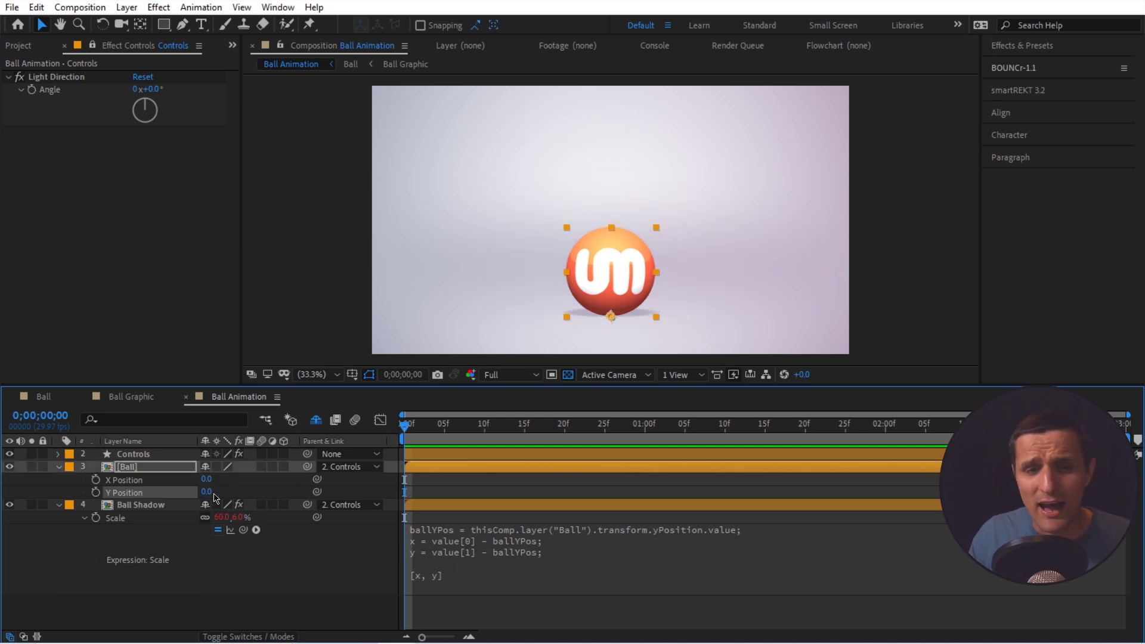
pyautogui.moveTo(204, 493); pyautogui.dragTo(131, 492)
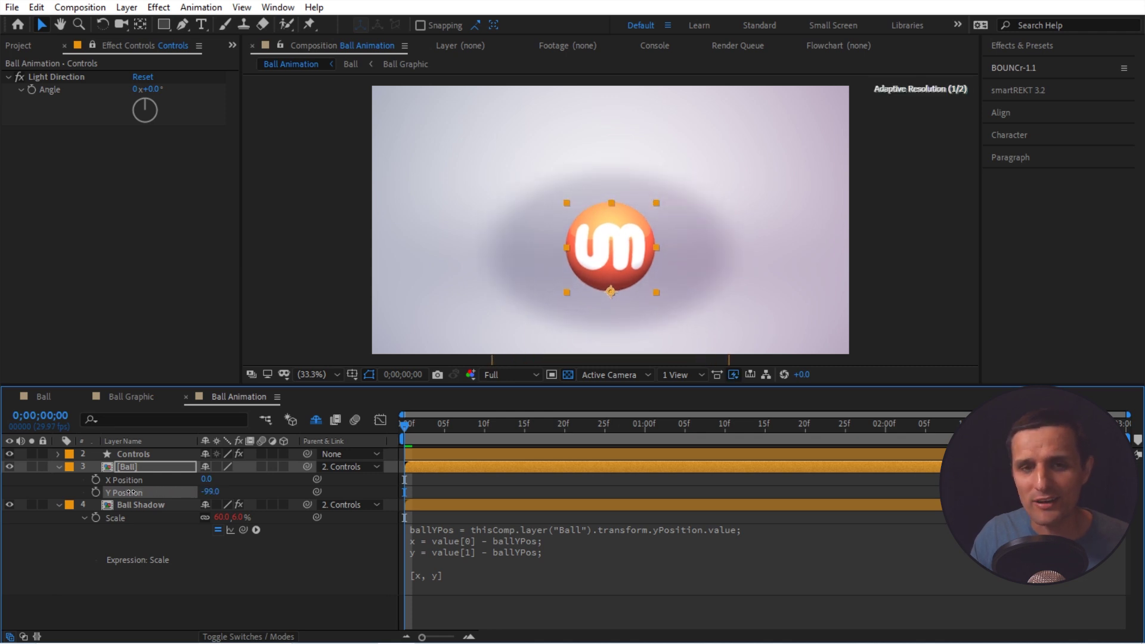
pyautogui.click(207, 492)
pyautogui.write('0')
pyautogui.press('Return')
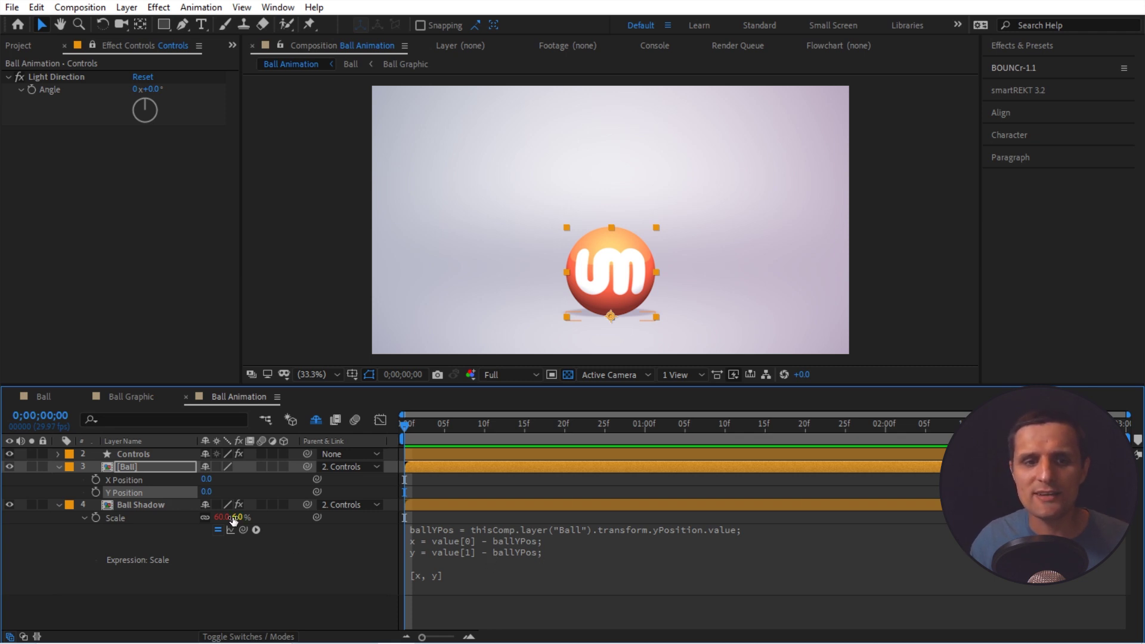
# - Divide ballYPos by 10 in the Scale expression's y line so it reads y = value[1] - ballYPos/10; and apply it
pyautogui.click(544, 559)
pyautogui.click(566, 551)
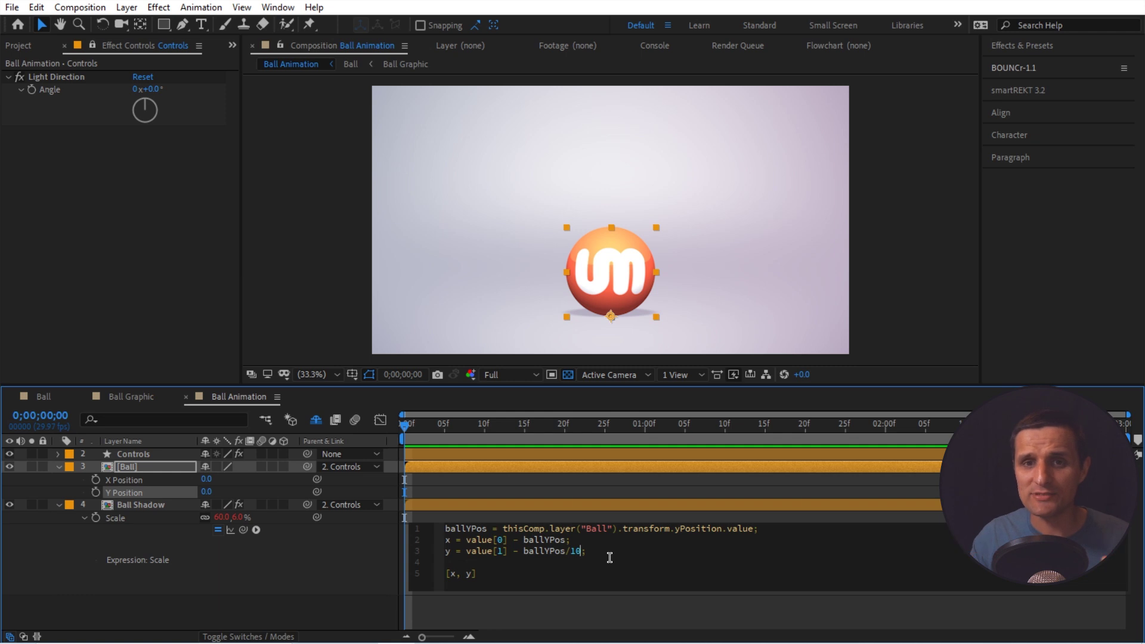
pyautogui.click(389, 553)
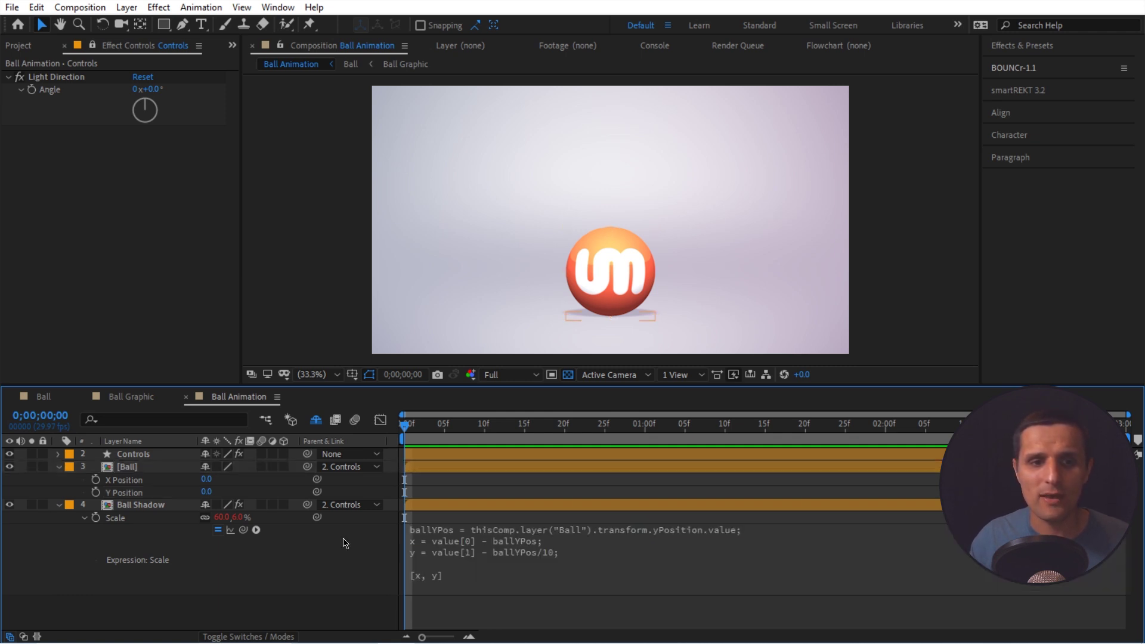
# - Check the flatter shadow by raising the Ball to a Y Position of about -204, and return it to 0
pyautogui.moveTo(206, 492); pyautogui.dragTo(52, 492)
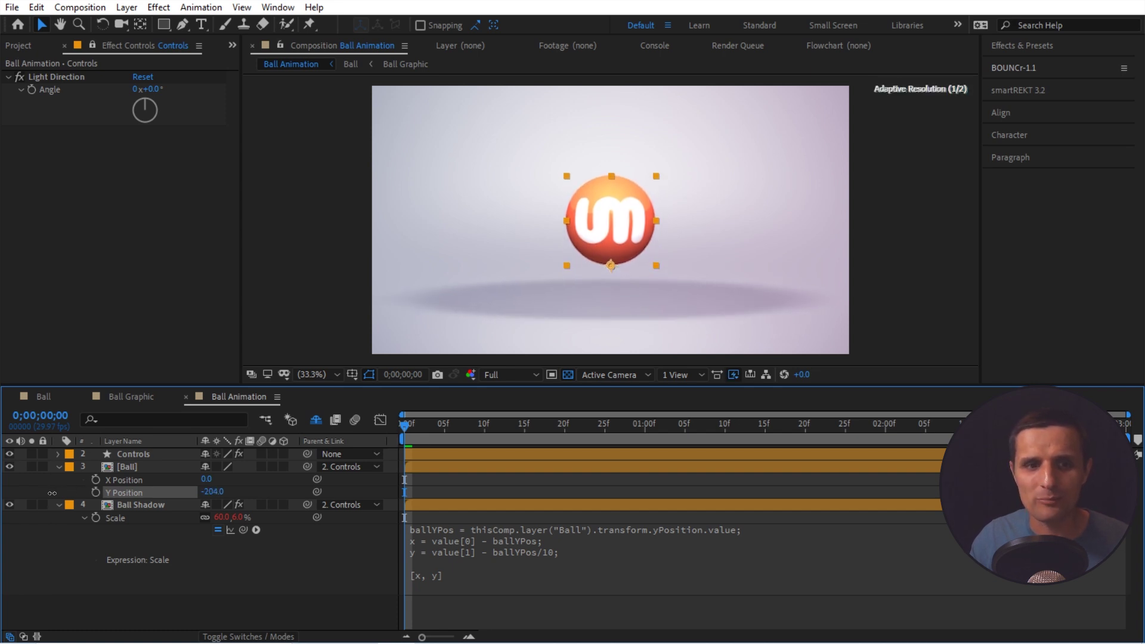
pyautogui.click(127, 466)
pyautogui.click(212, 491)
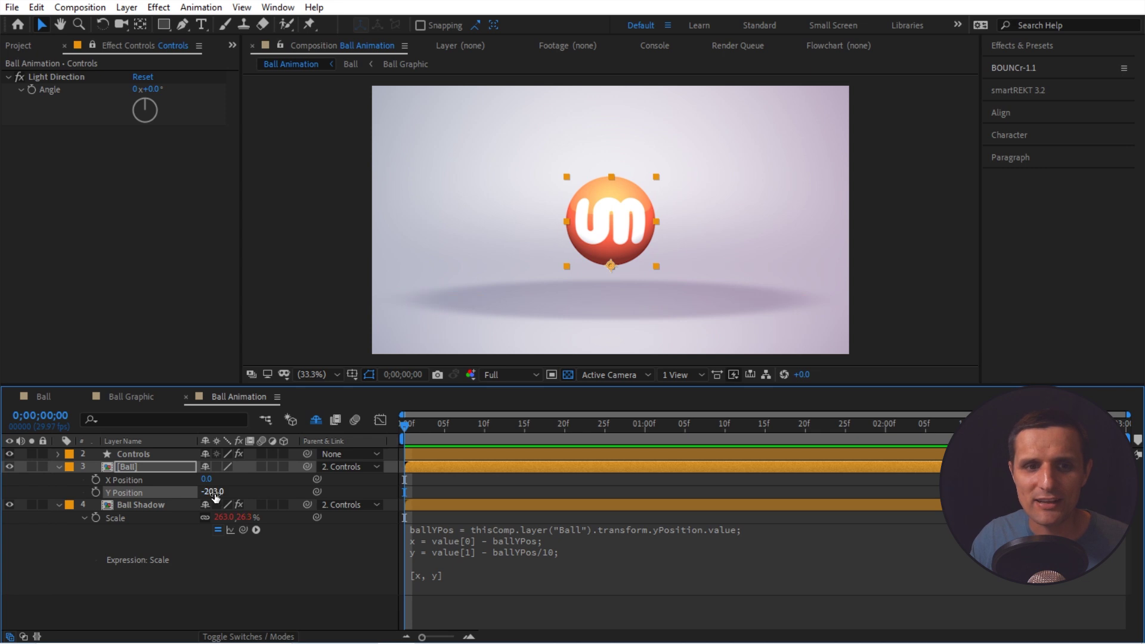
pyautogui.write('0')
pyautogui.press('Return')
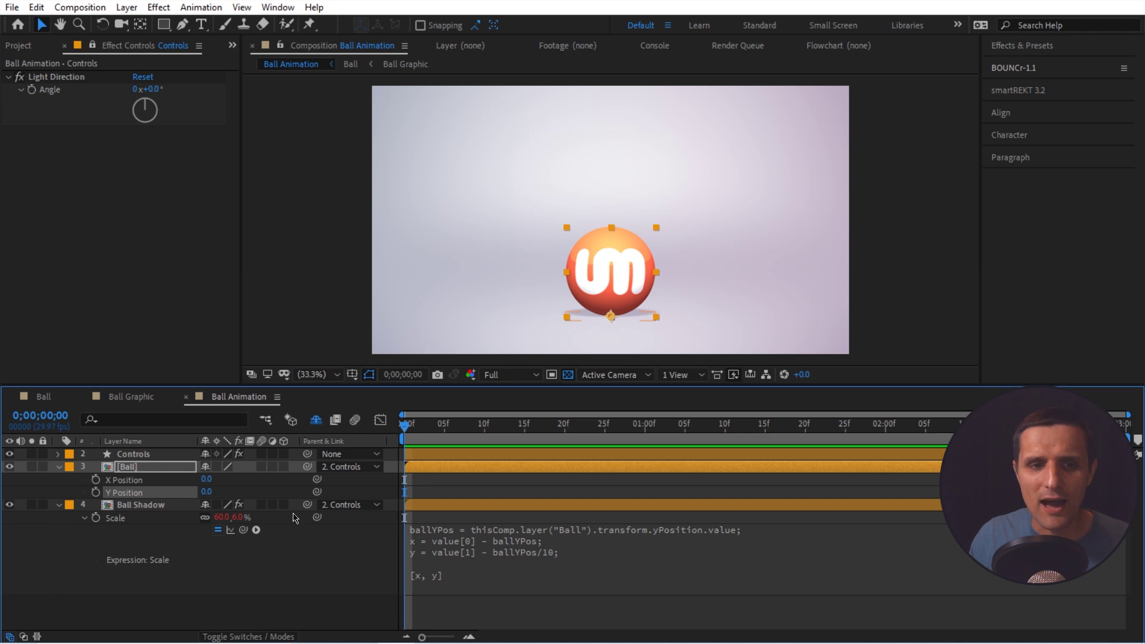
# - Raise the Ball to about X Position 18, Y Position -548, and append / 2 to the ballYPos definition in the Scale expression
pyautogui.moveTo(206, 491); pyautogui.dragTo(30, 485)
pyautogui.moveTo(602, 250); pyautogui.dragTo(611, 142)
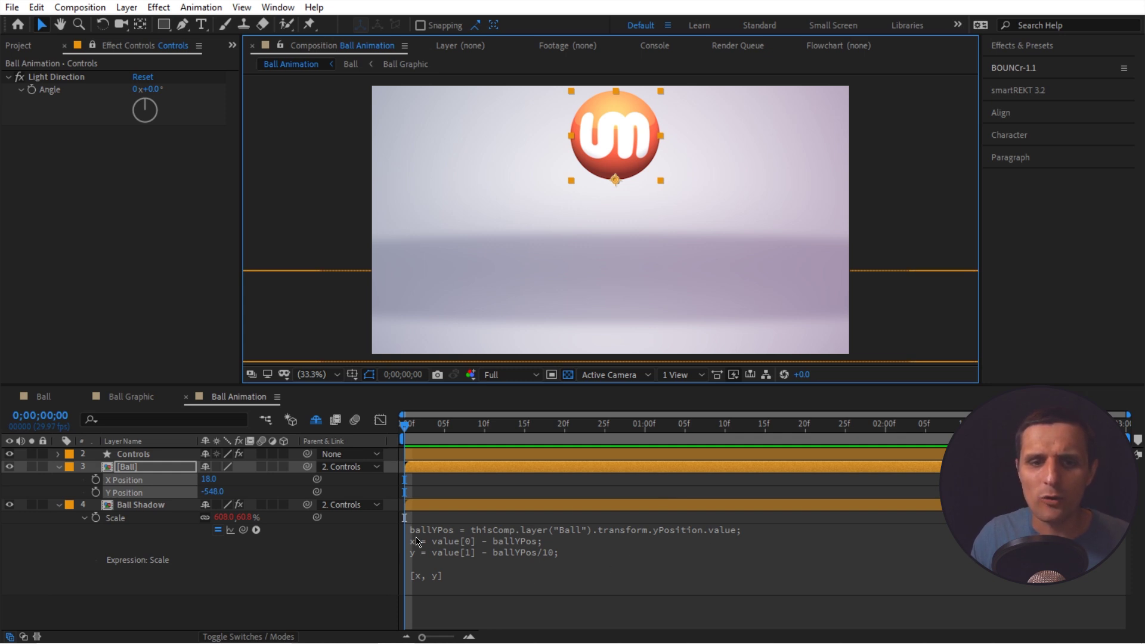
pyautogui.click(752, 544)
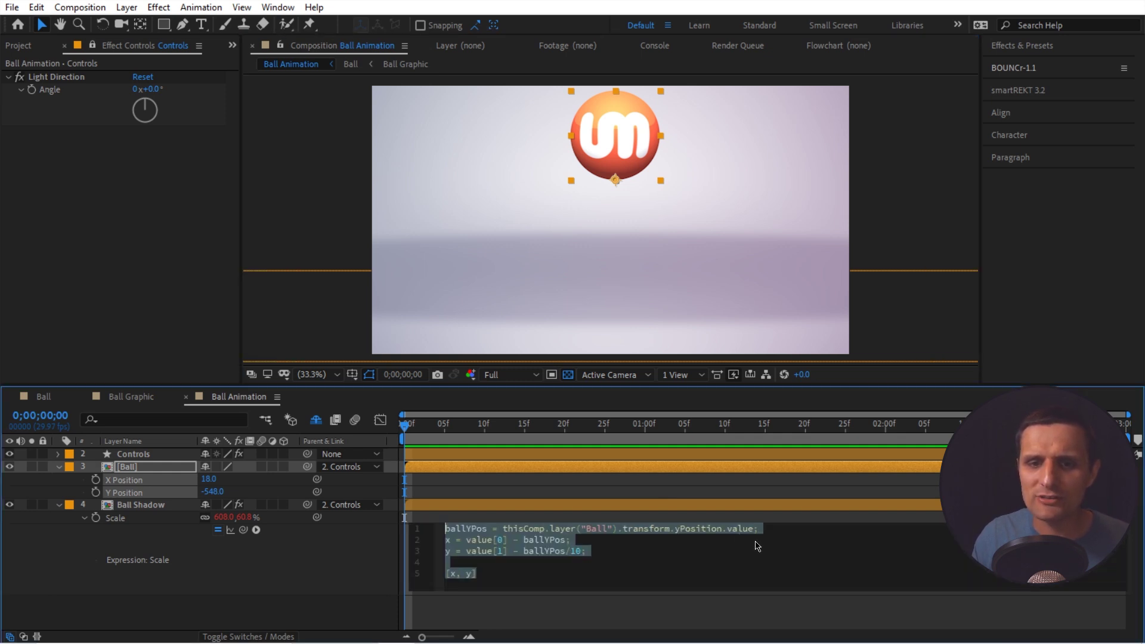
pyautogui.click(755, 531)
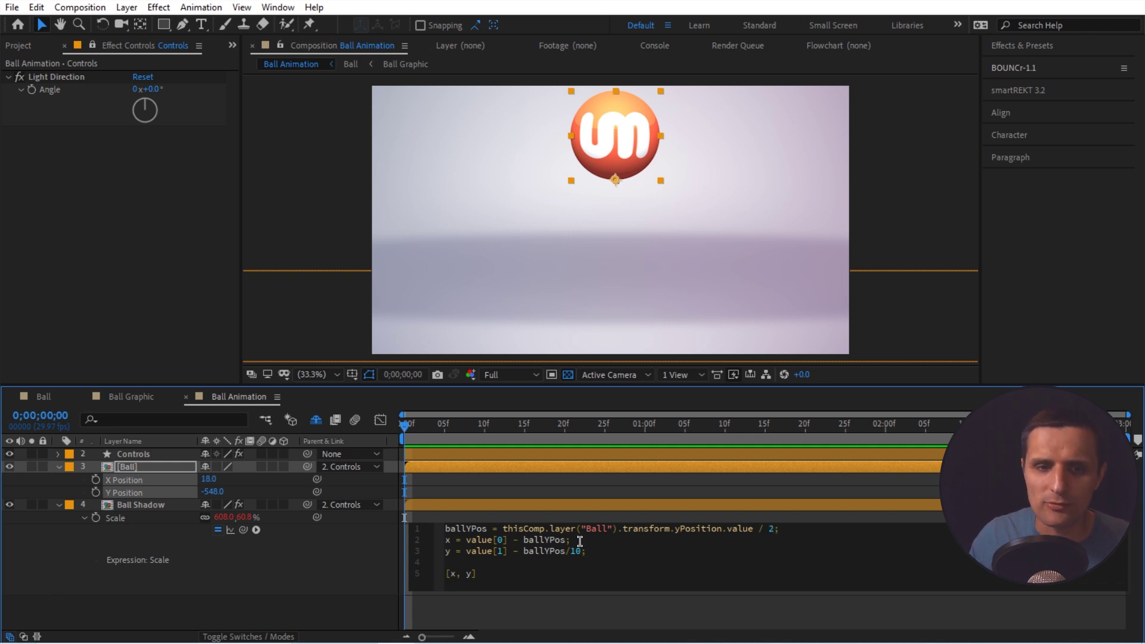
pyautogui.click(320, 544)
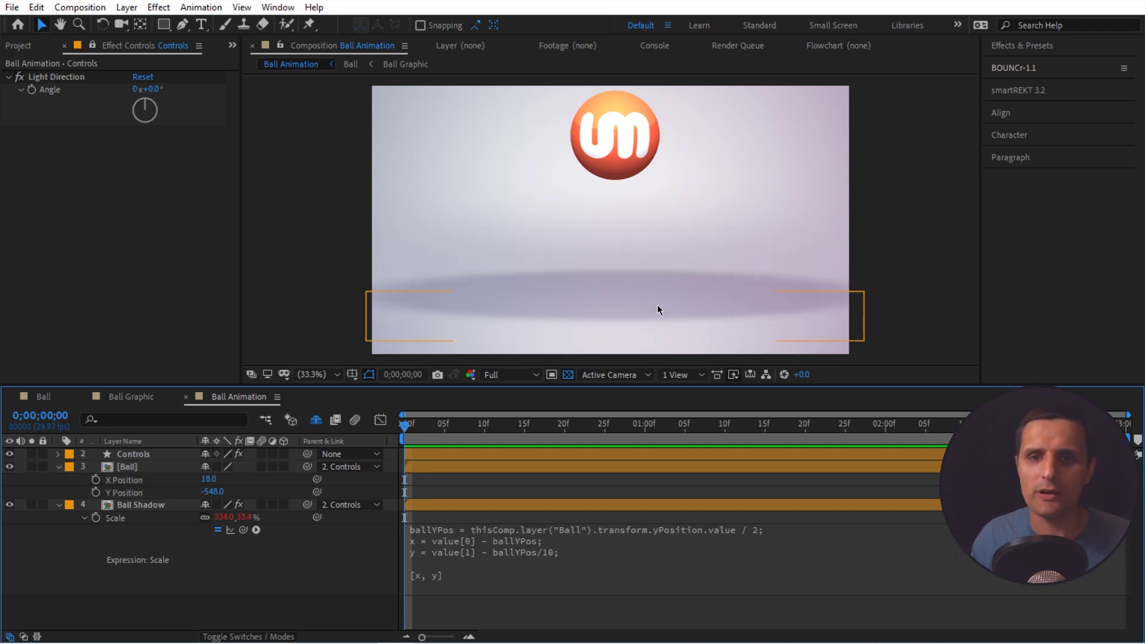
# - Set the divisor in the Scale expression's ballYPos definition to 5 and apply the expression
pyautogui.click(762, 530)
pyautogui.doubleClick(771, 529)
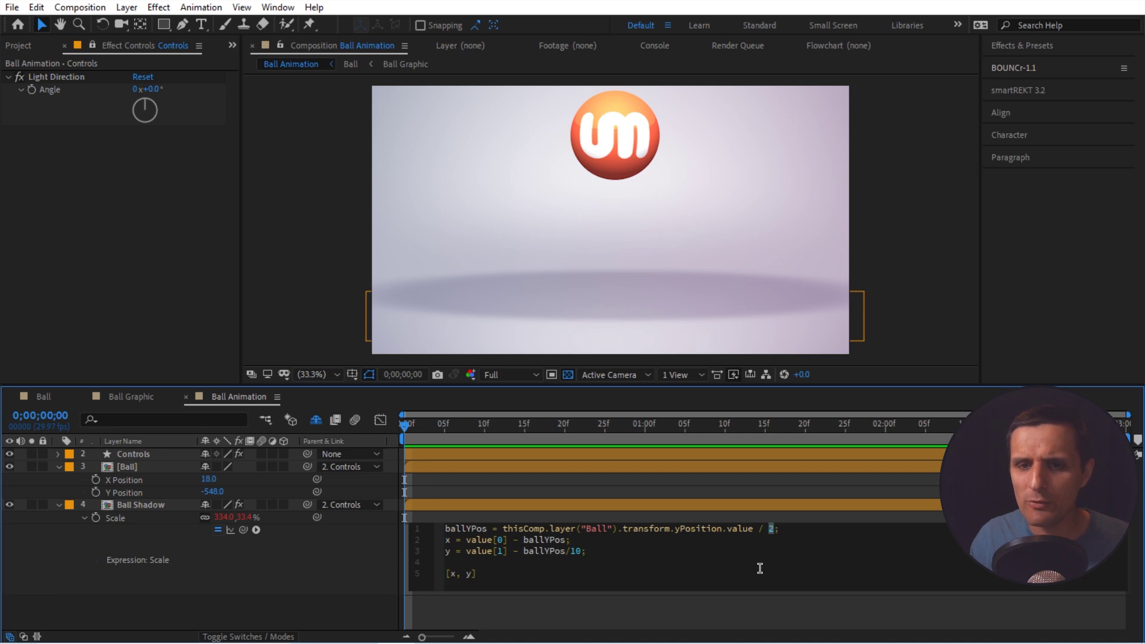
pyautogui.write('5')
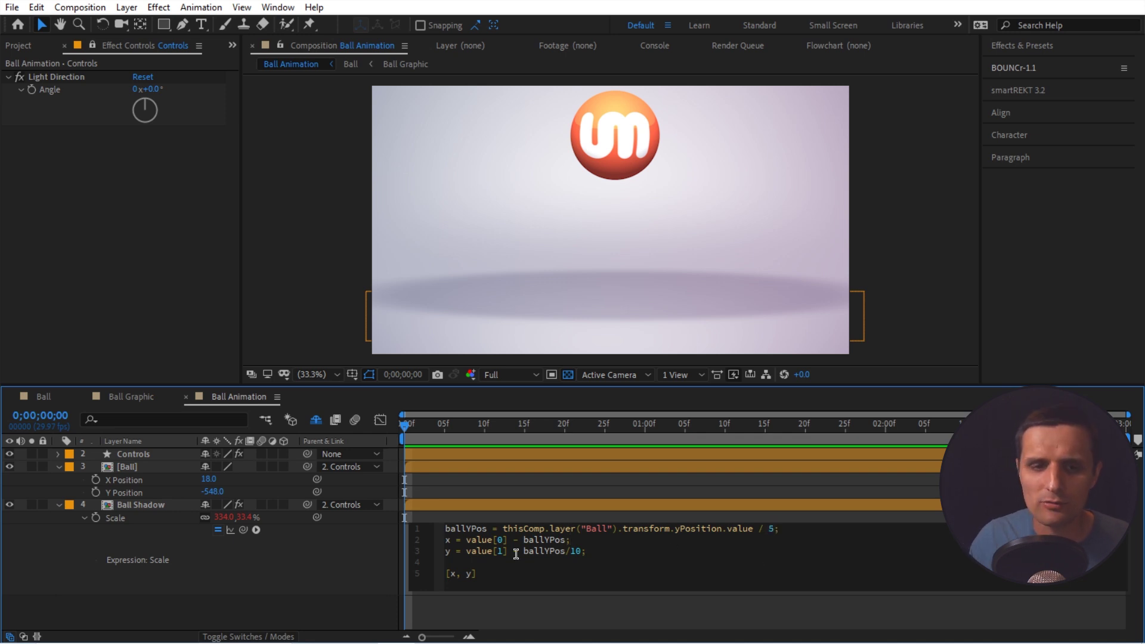
pyautogui.click(359, 567)
# - Set the ballYPos divisor in the Scale expression to 10, apply it, and reset the Ball's Y Position to 0
pyautogui.click(757, 543)
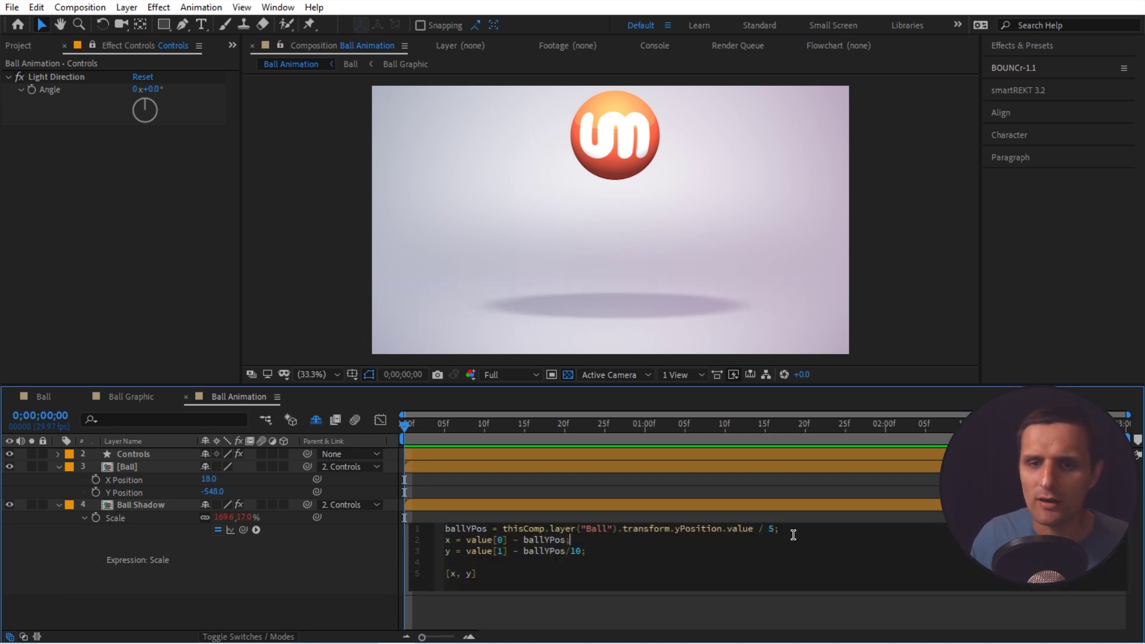
pyautogui.doubleClick(771, 528)
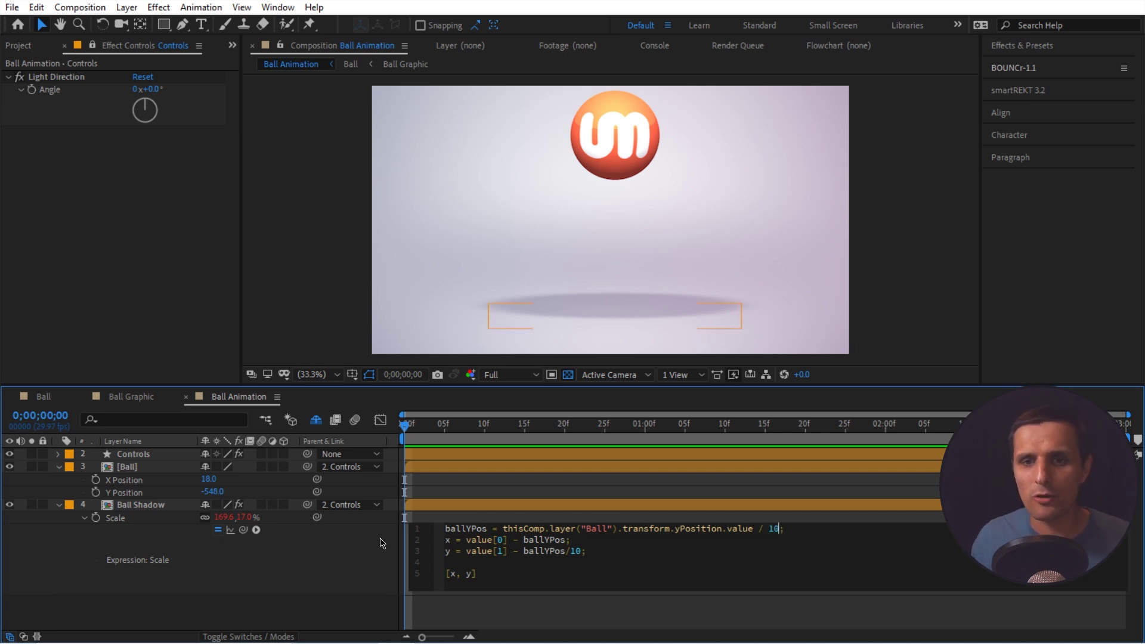
pyautogui.click(379, 542)
pyautogui.click(212, 492)
pyautogui.write('0')
pyautogui.press('Return')
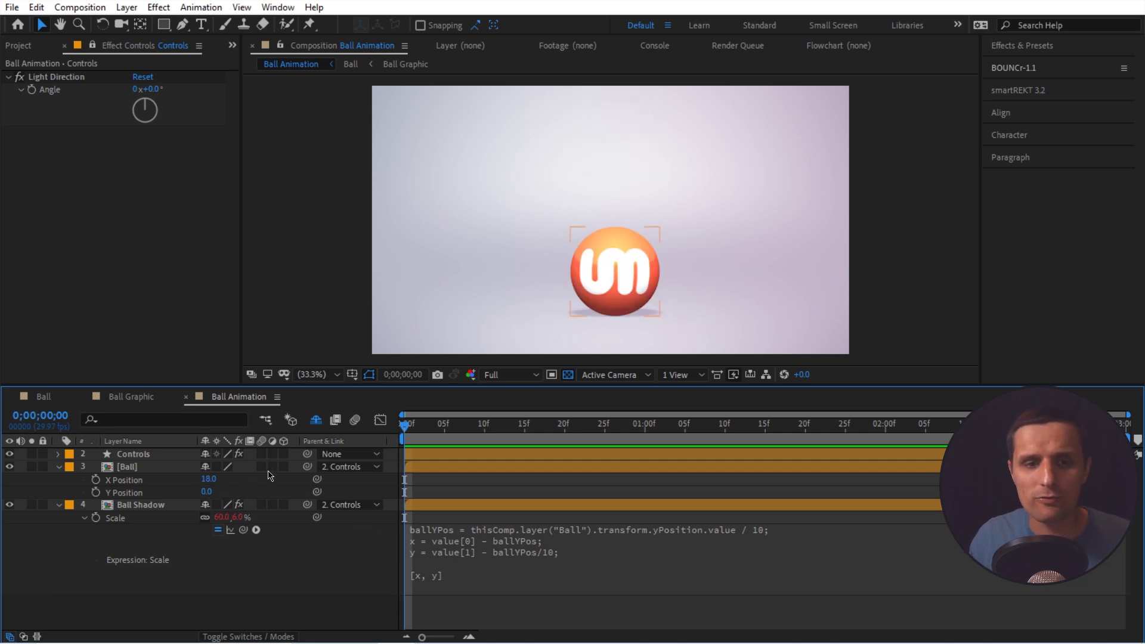
# - Check the shadow's scaling by raising the Ball to a Y Position of about -259 and about -657, and return it to 0
pyautogui.moveTo(207, 492); pyautogui.dragTo(234, 501)
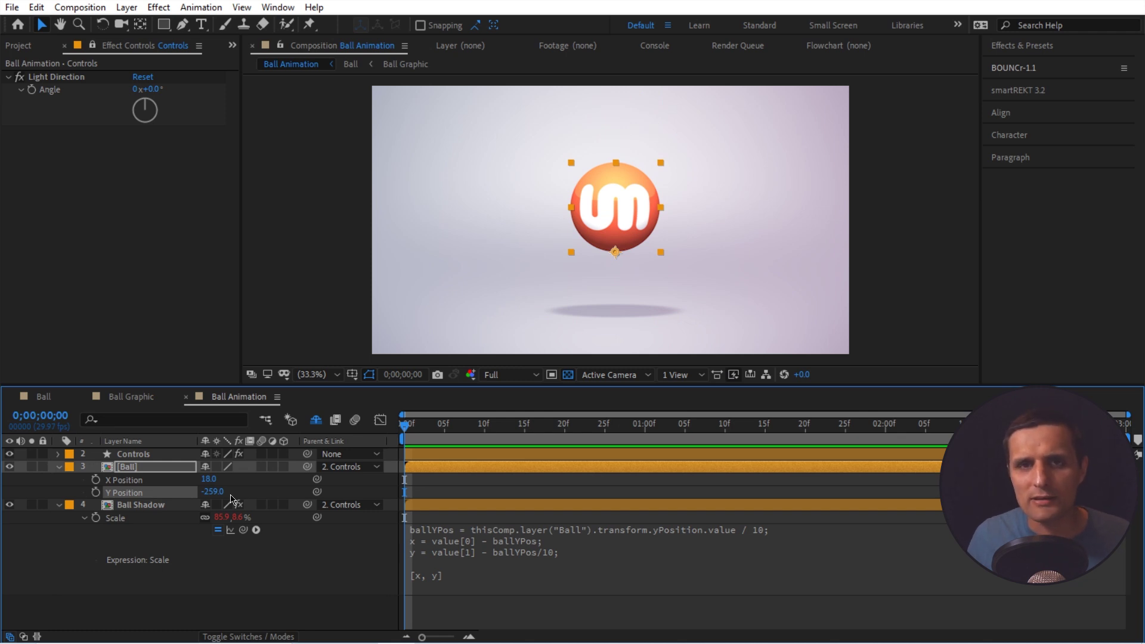
pyautogui.moveTo(216, 493); pyautogui.dragTo(105, 493)
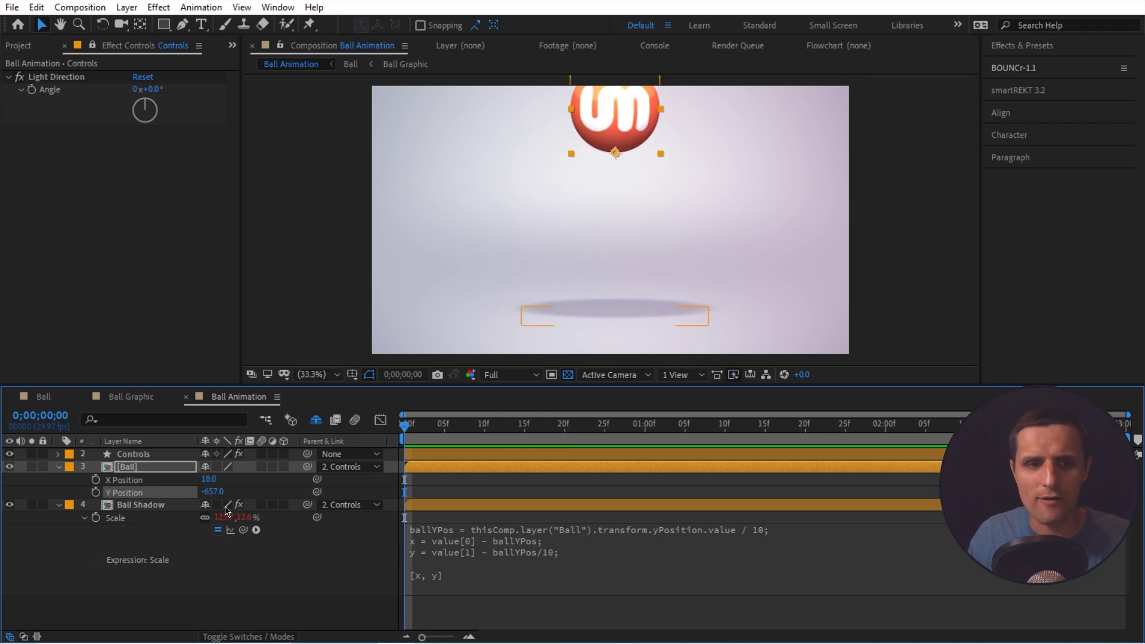
pyautogui.hotkey('ctrl', 'z')
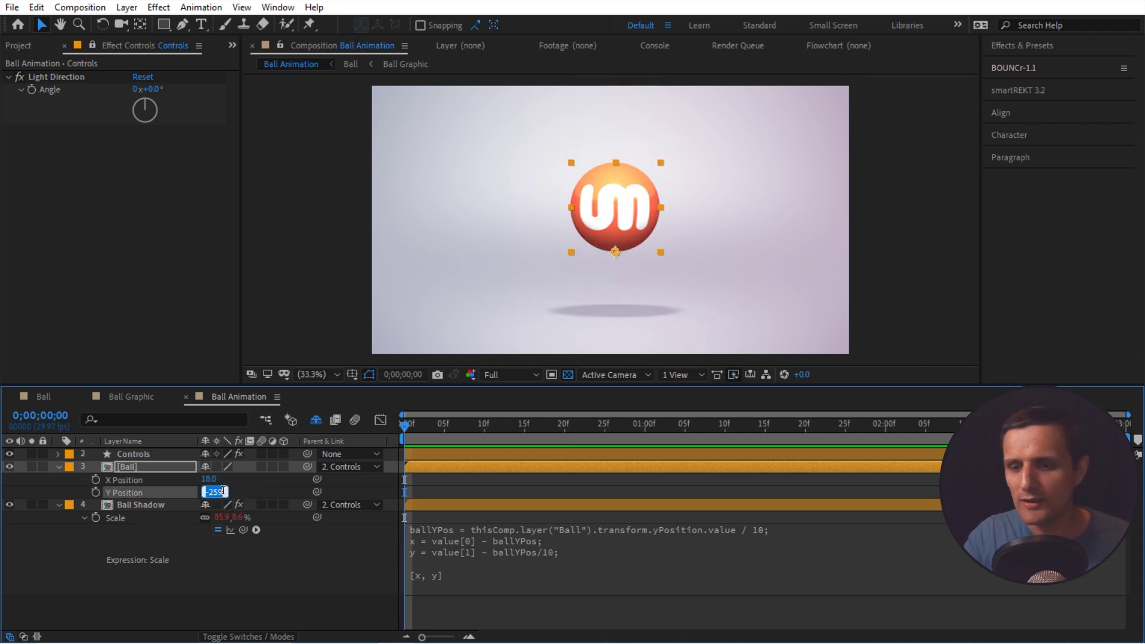
pyautogui.write('0')
pyautogui.press('Return')
# - Move the Ball to about X Position -120, Y Position -348 to check its shadow, and reset both positions to 0
pyautogui.moveTo(632, 266); pyautogui.dragTo(596, 180)
pyautogui.click(212, 479)
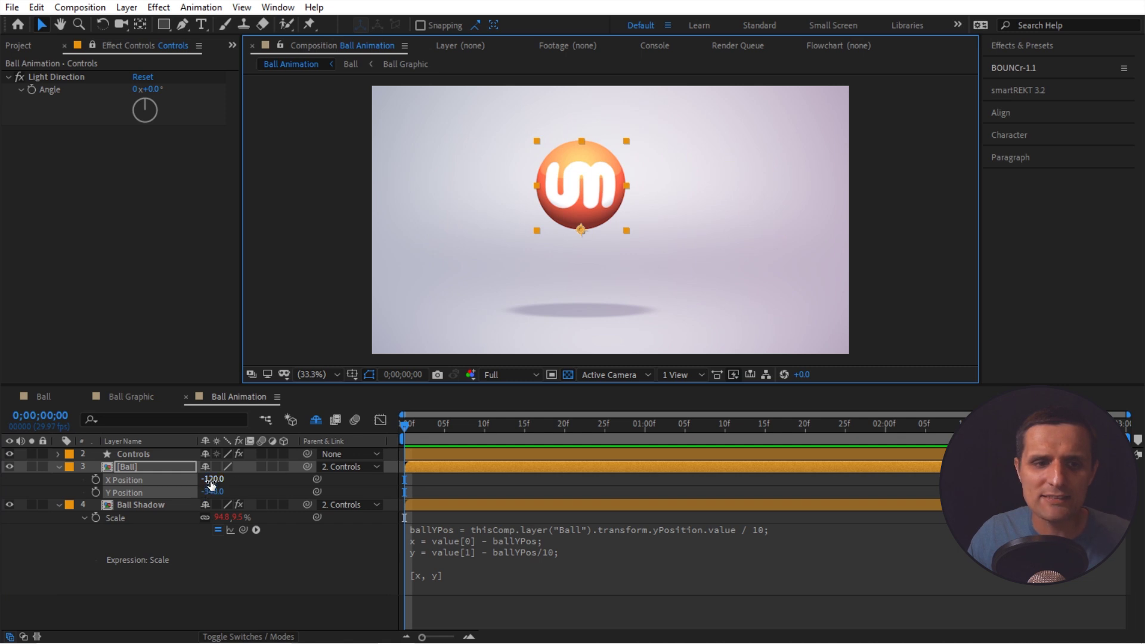
pyautogui.press('BackSpace')
pyautogui.write('0')
pyautogui.press('Return')
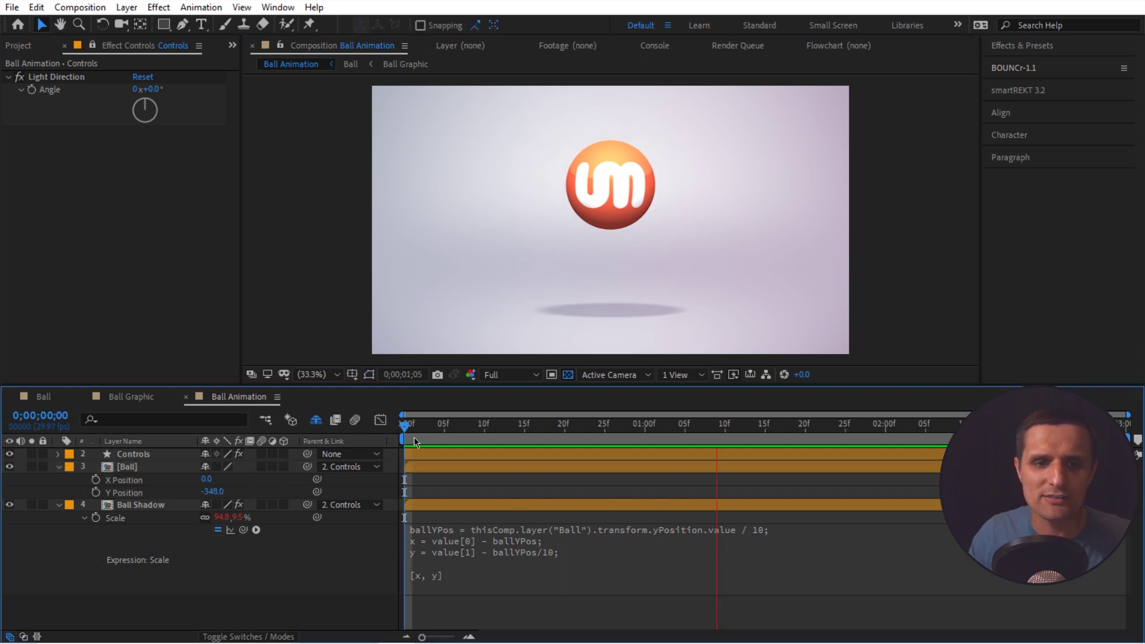
pyautogui.write('0')
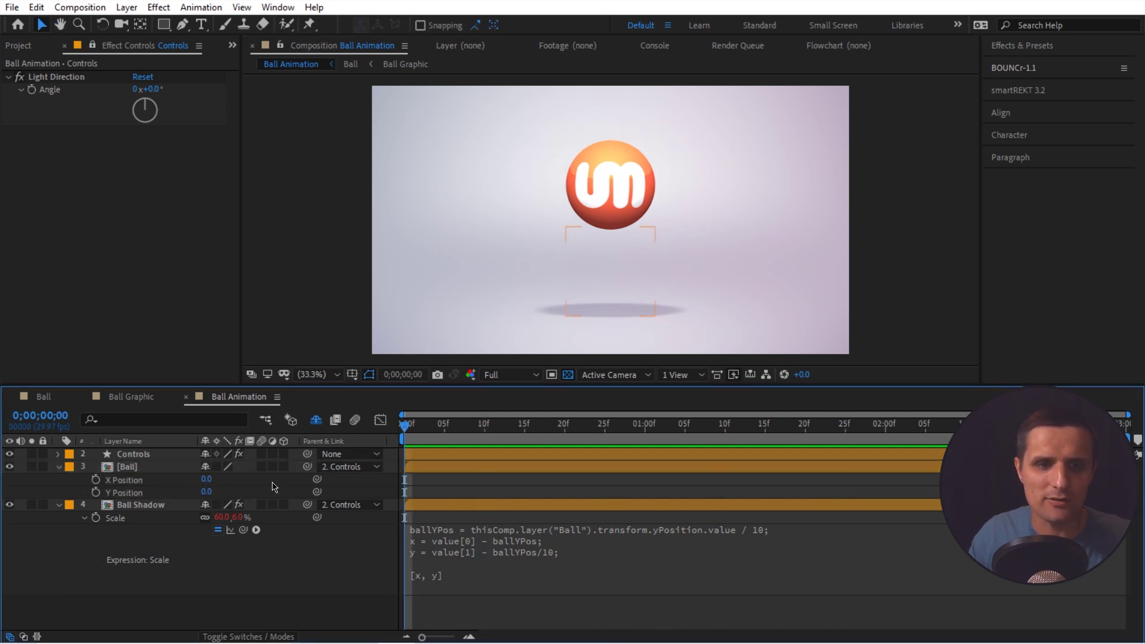
pyautogui.press('Return')
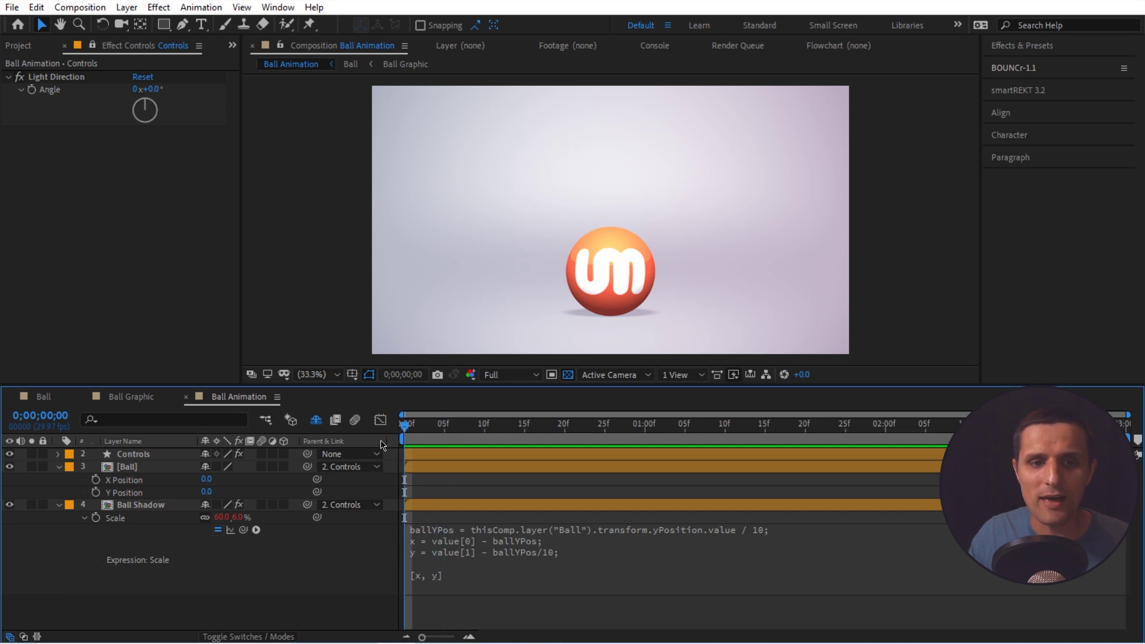
# - Reveal the Ball Shadow layer's Drop Shadow effect and isolate its Softness property in the timeline
pyautogui.click(178, 508)
pyautogui.press('e')
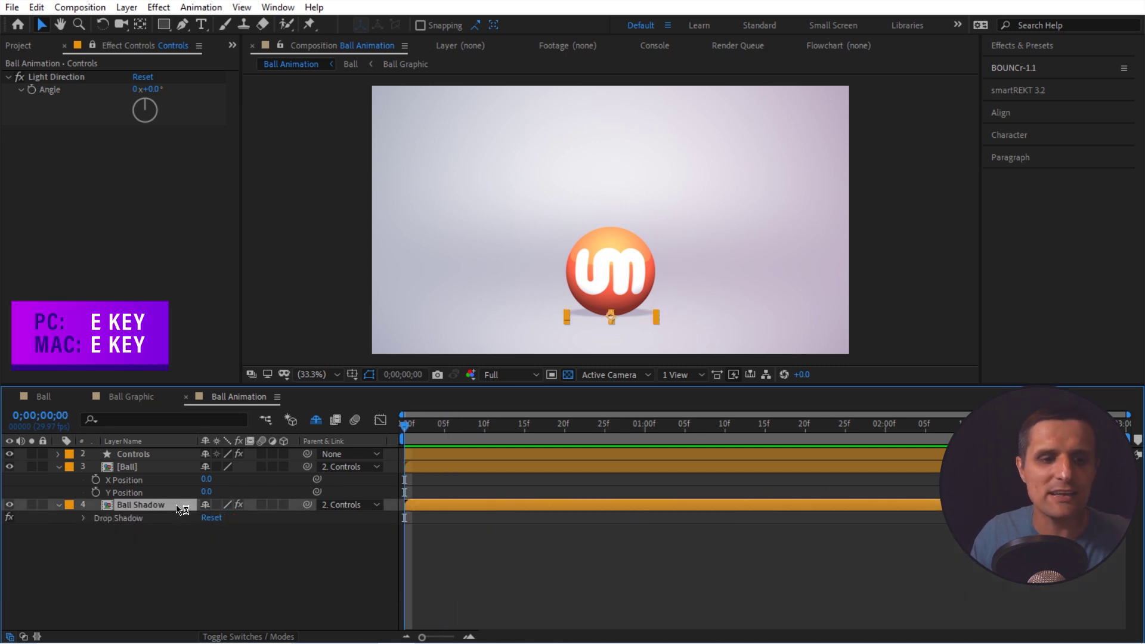
pyautogui.click(84, 518)
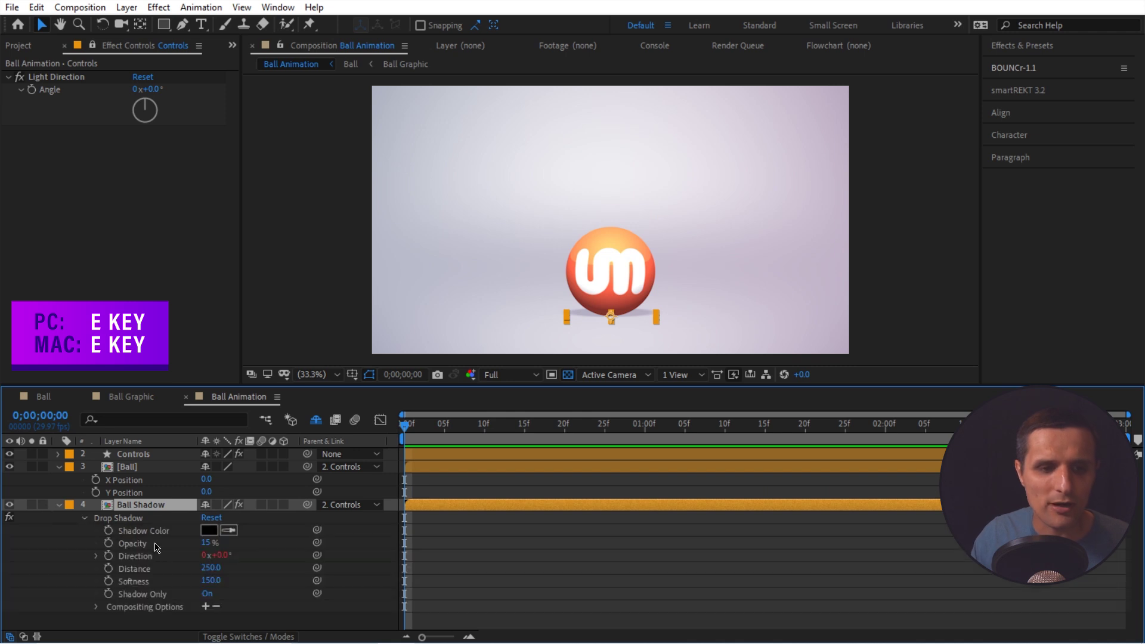
pyautogui.click(152, 582)
pyautogui.press('s')
pyautogui.press('s')
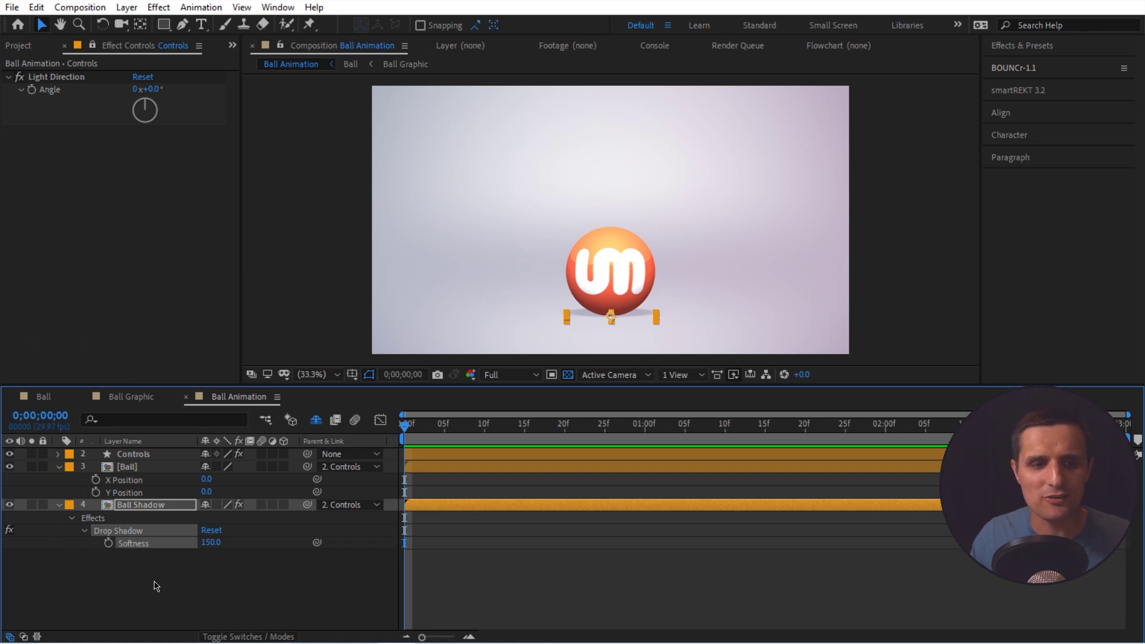
# - Add a Softness expression defining ballYPos as thisComp.layer("Ball").transform.yPosition.value; with value as its final line
pyautogui.keyDown('alt'); pyautogui.click(108, 543); pyautogui.keyUp('alt')
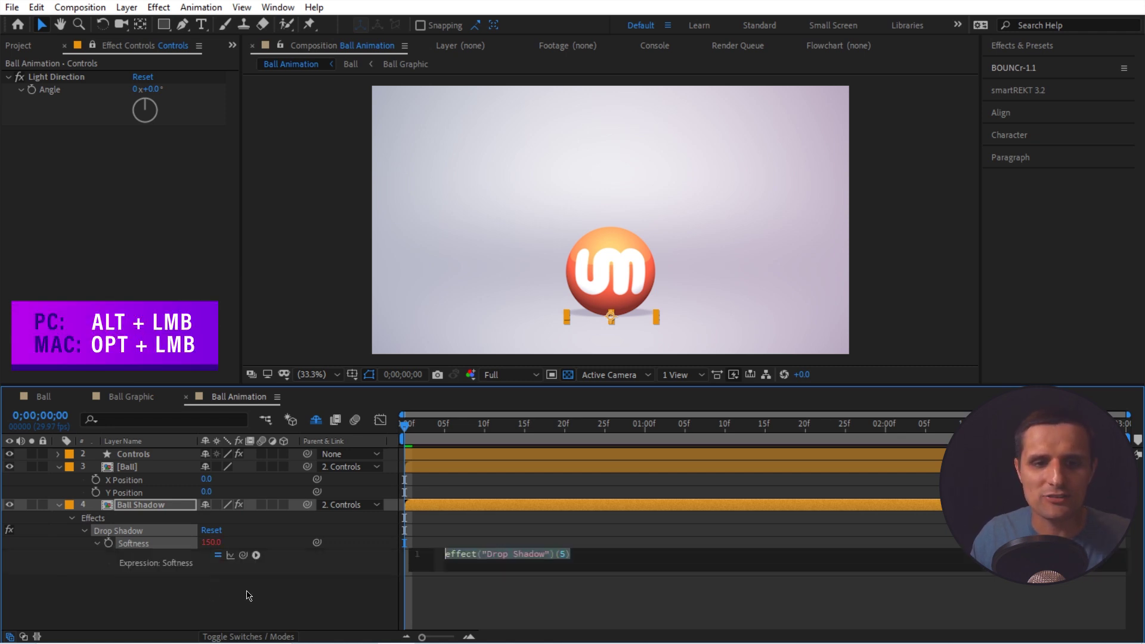
pyautogui.write('ballY')
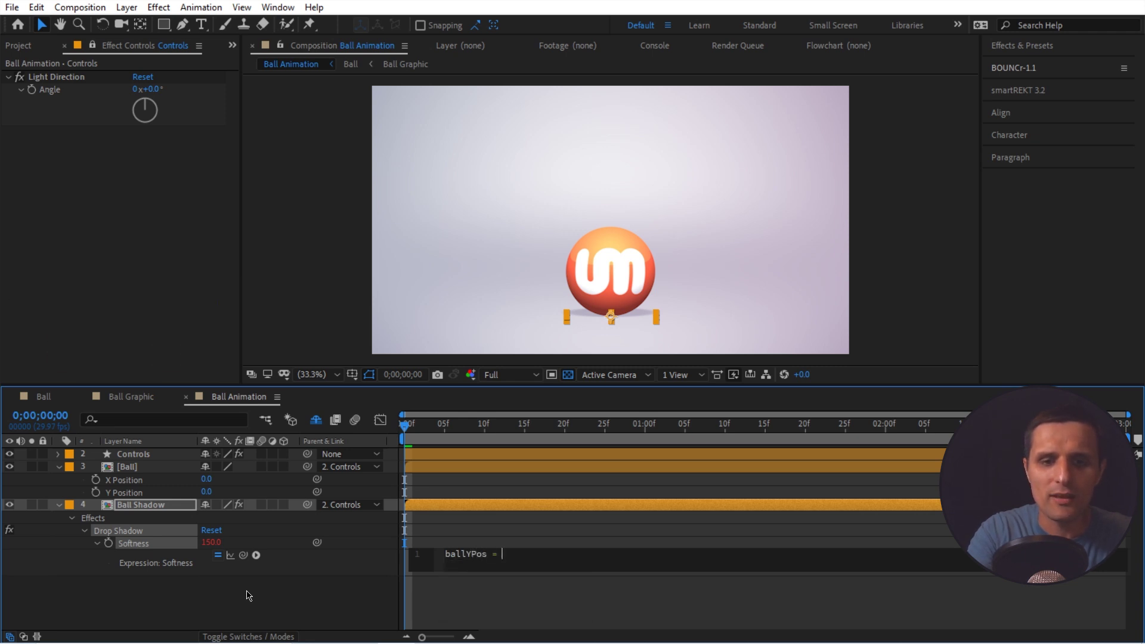
pyautogui.write('Pos =')
pyautogui.moveTo(242, 555); pyautogui.dragTo(145, 492)
pyautogui.write('.value;')
pyautogui.press('Return')
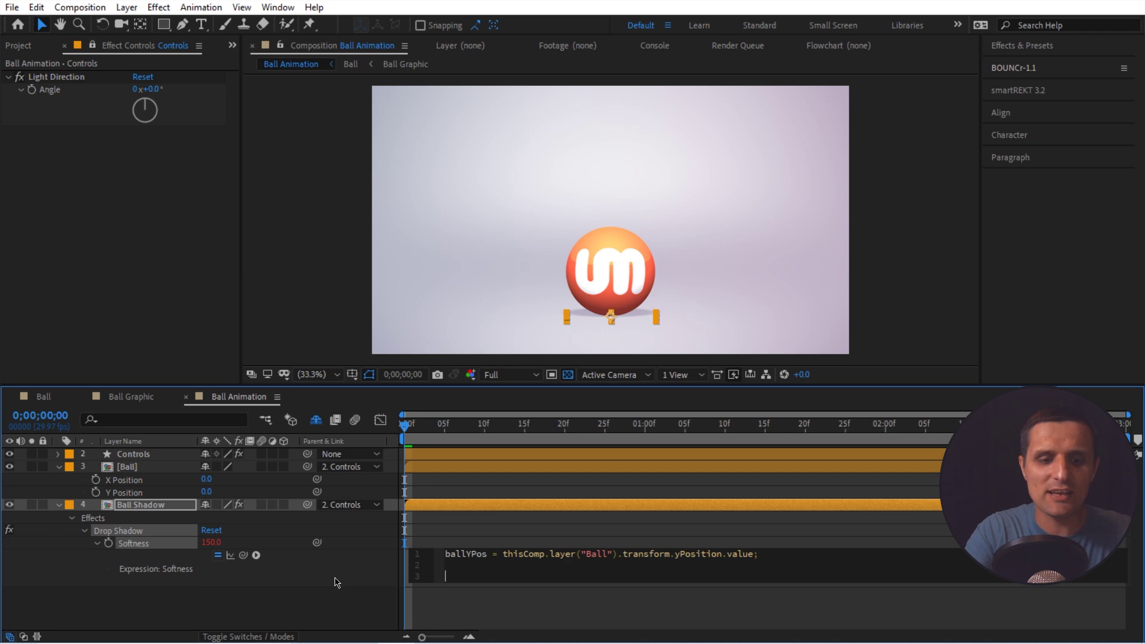
pyautogui.write('value')
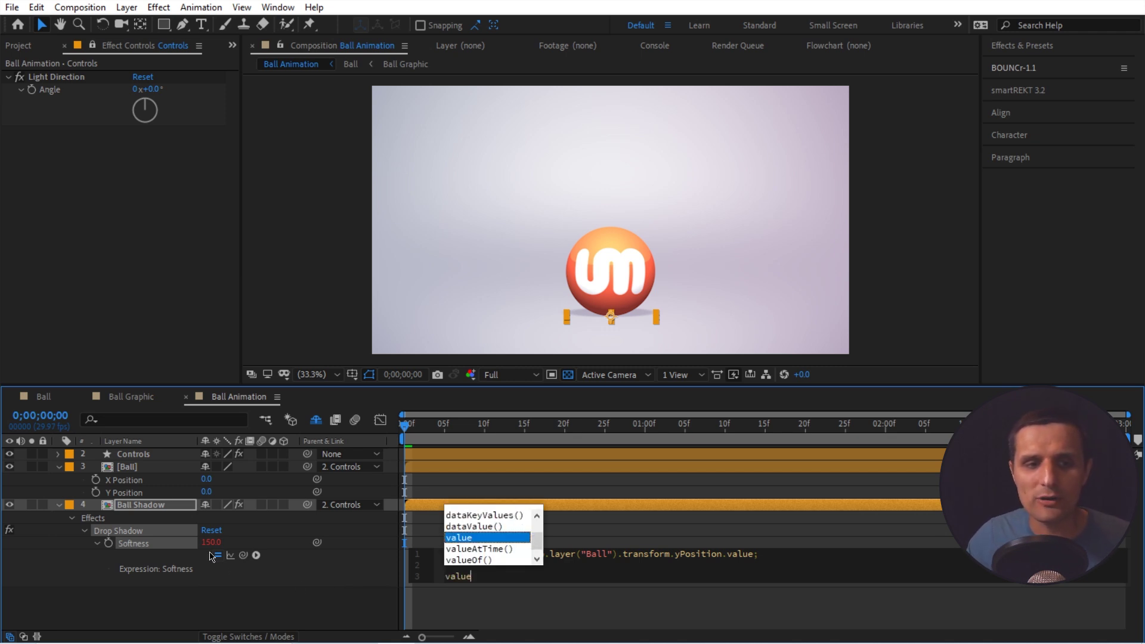
pyautogui.click(356, 583)
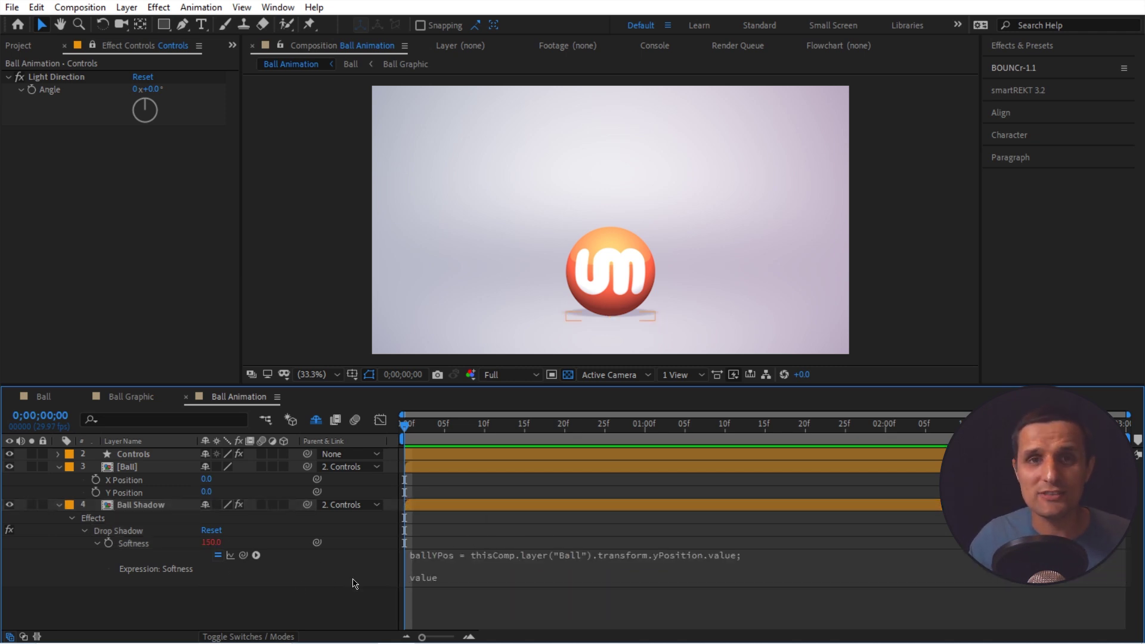
# - Extend the final line of the Softness expression to value - ballYPos and apply it
pyautogui.click(467, 578)
pyautogui.click(352, 595)
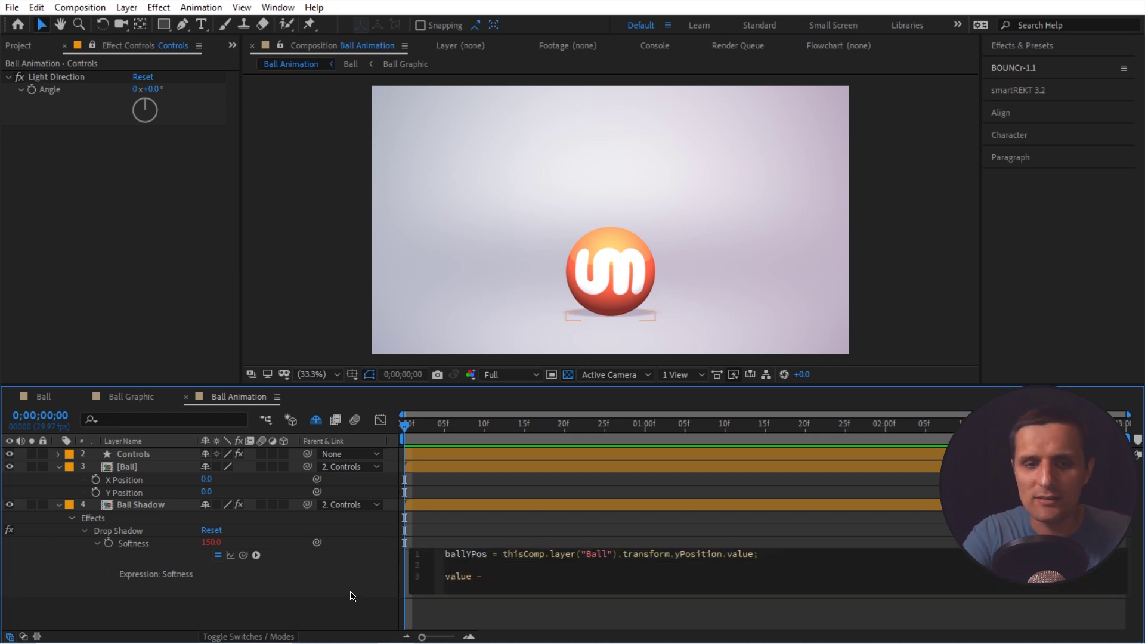
pyautogui.write('- bal')
pyautogui.press('Down')
pyautogui.press('Return')
pyautogui.click(352, 596)
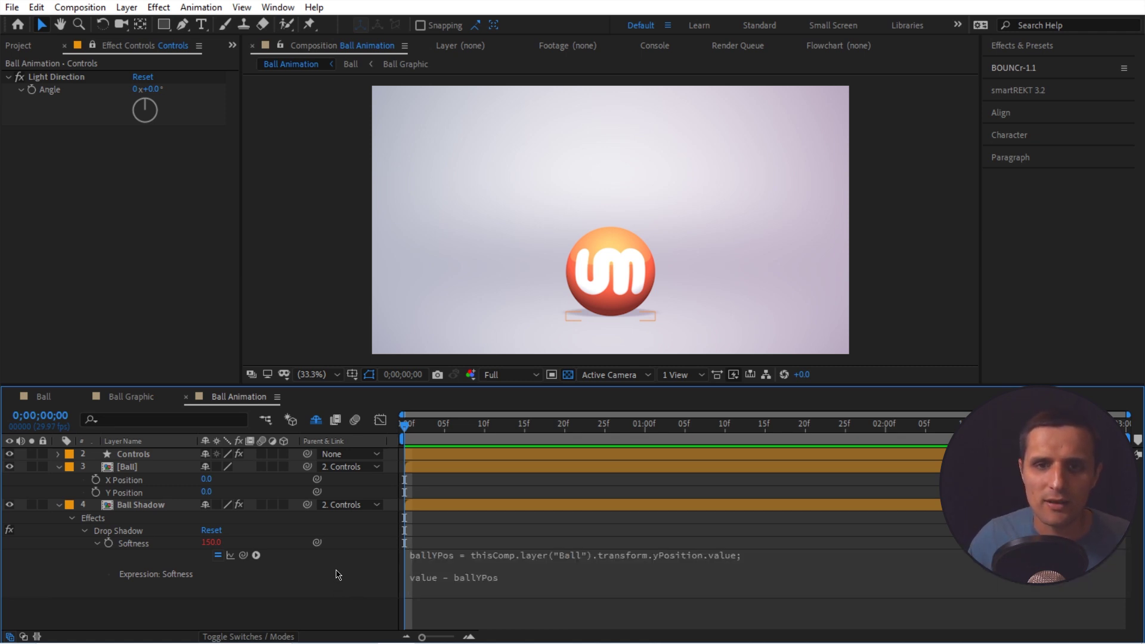
# - Test the shadow's softness by raising the Ball, reset its X and Y Position to 0, and collapse the Ball Shadow layer
pyautogui.moveTo(630, 278); pyautogui.dragTo(569, 232)
pyautogui.click(210, 479)
pyautogui.write('0')
pyautogui.press('Tab')
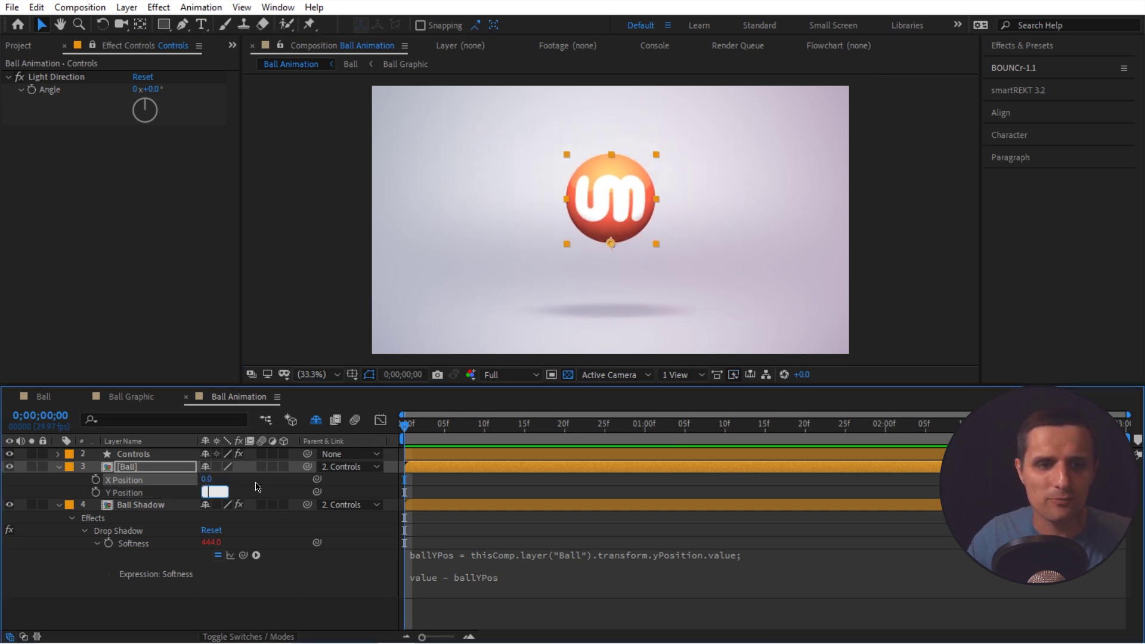
pyautogui.write('0')
pyautogui.press('Return')
pyautogui.click(59, 507)
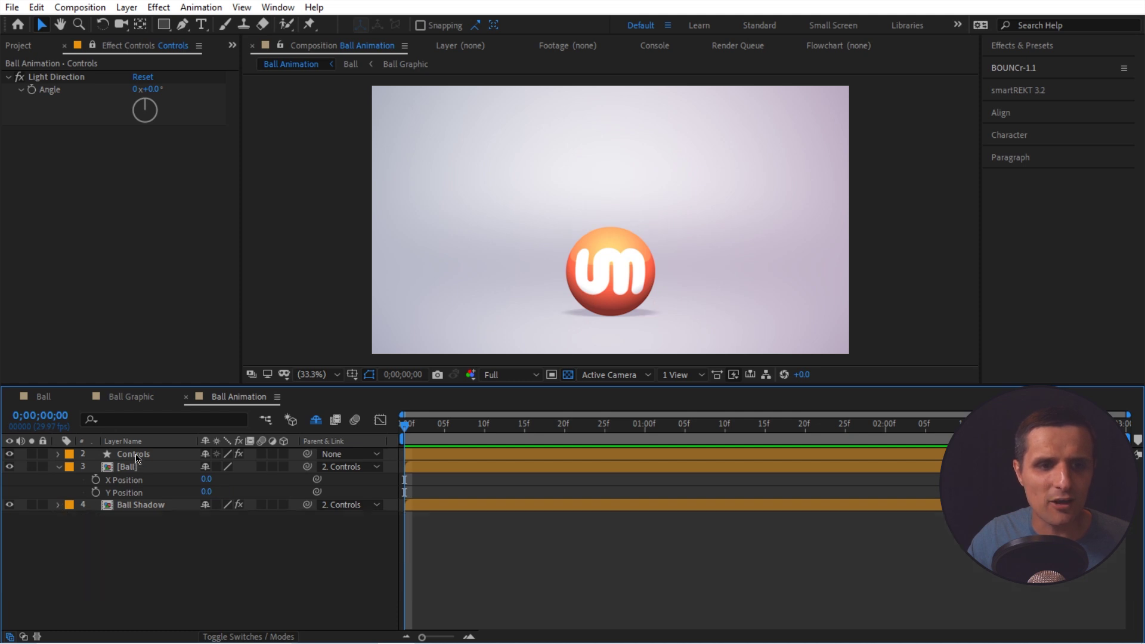
# - Test the rig with Light Direction at -33° and the Ball at about X Position -51, Y Position -174, and undo the changes
pyautogui.click(134, 455)
pyautogui.moveTo(146, 111)
pyautogui.mouseDown()
pyautogui.moveTo(123, 104)
pyautogui.moveTo(166, 97)
pyautogui.moveTo(141, 106)
pyautogui.mouseUp()
pyautogui.moveTo(604, 224); pyautogui.dragTo(592, 181)
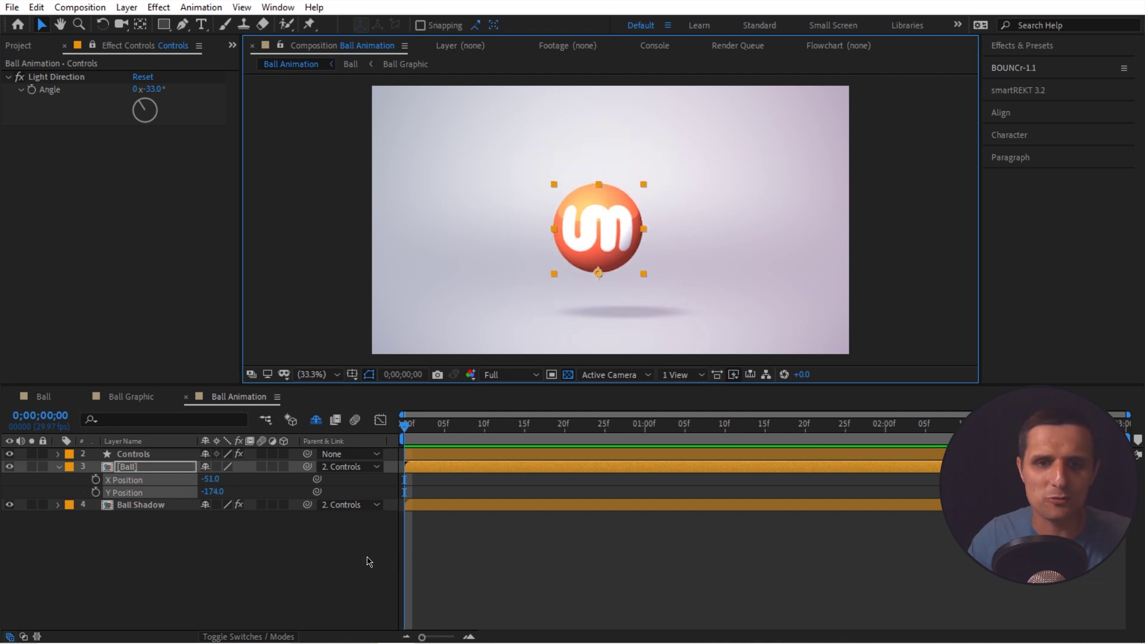
pyautogui.hotkey('ctrl', 'z')
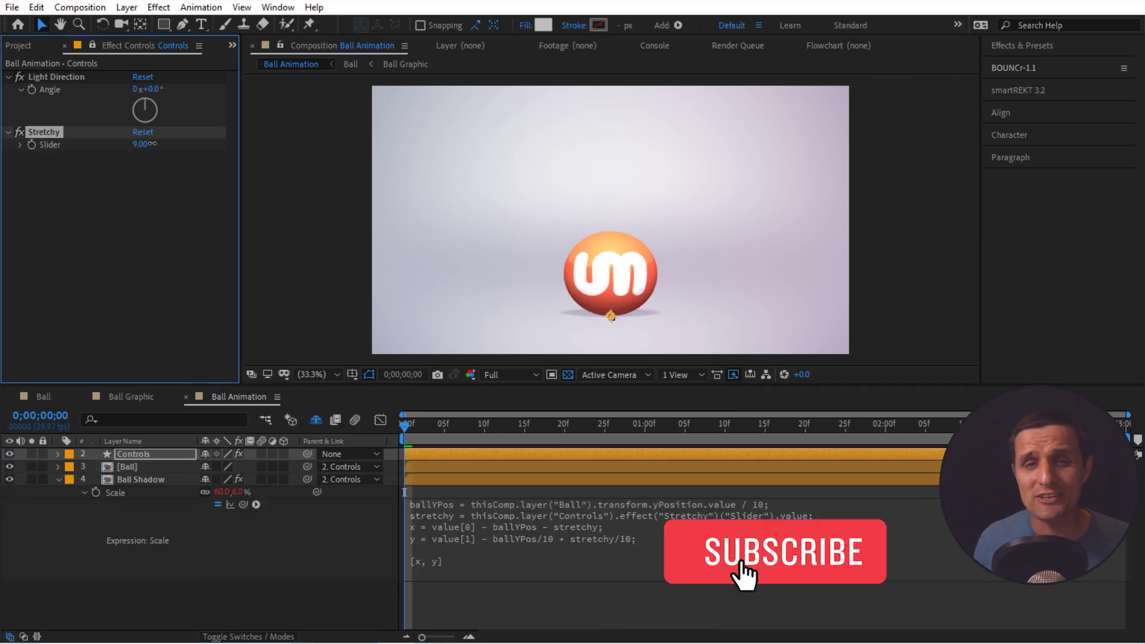
# - Raise the Ball in the composition to check its shadow with the Stretchy slider at 0
pyautogui.click(606, 266)
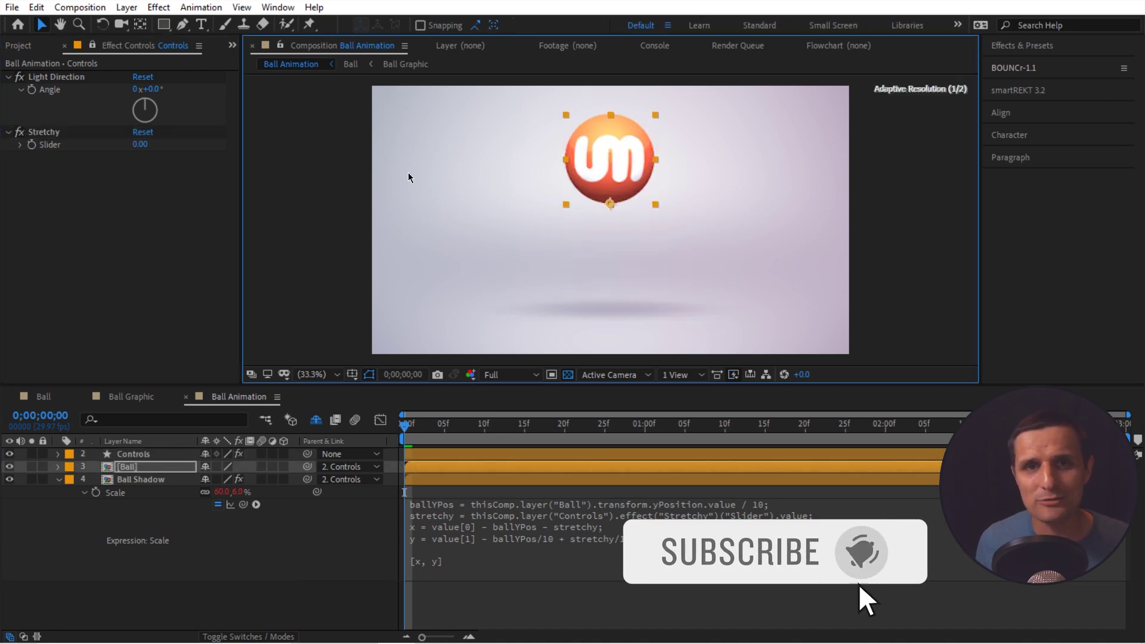